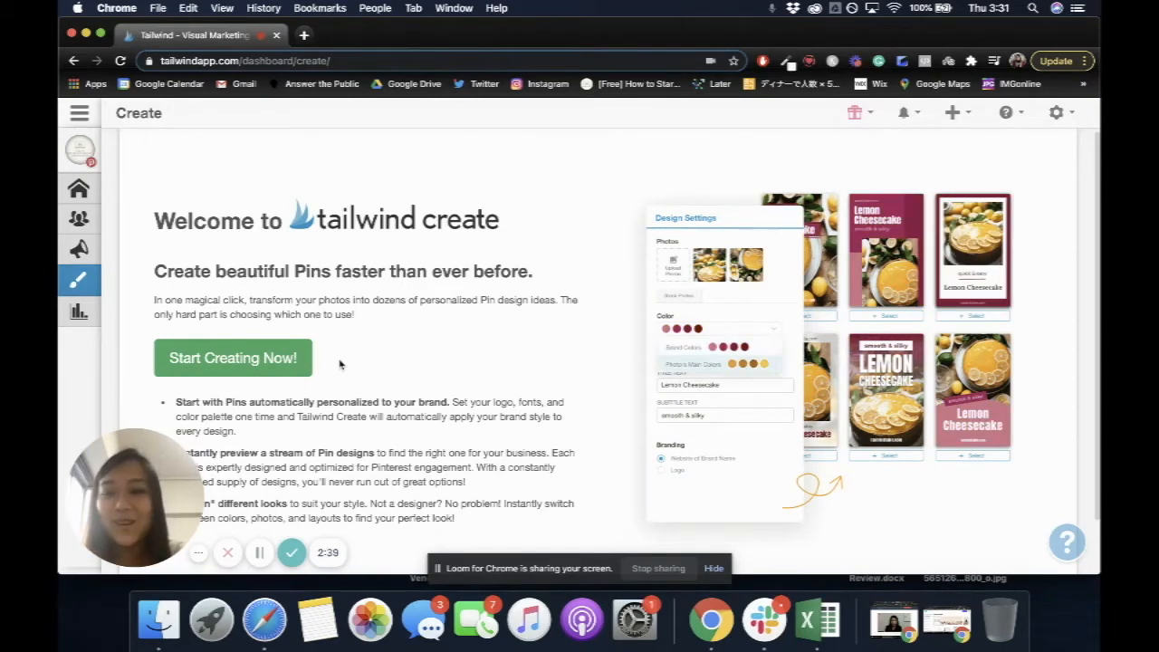
- Preview the "Online promotion Tactics" pin image in Finder as a branding reference and return to the brand preferences in Chrome
{"action": "scroll", "coordinate": [340, 364], "scroll_direction": "down", "scroll_amount": 1}
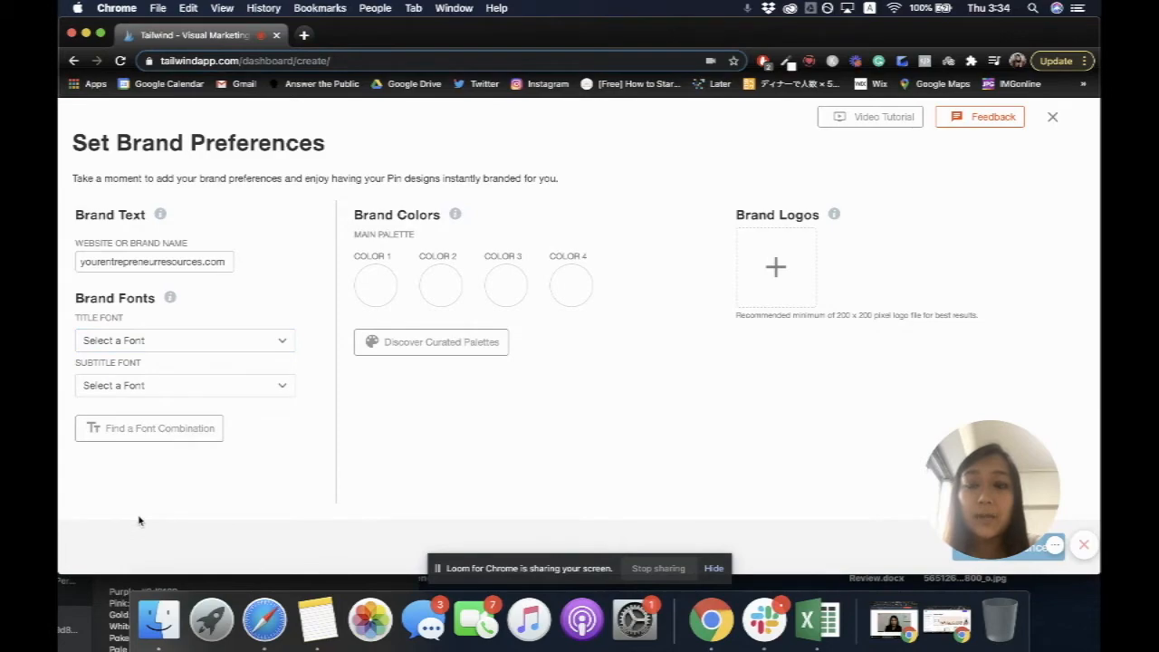
{"action": "key", "text": "ctrl+Up"}
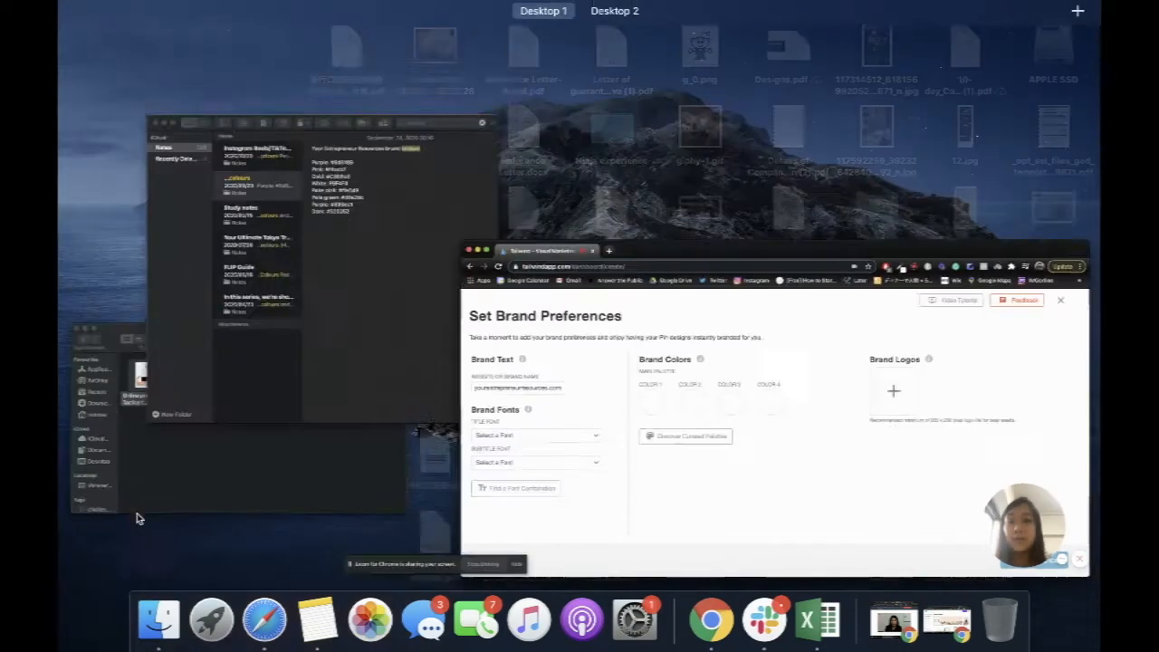
{"action": "left_click", "coordinate": [220, 440]}
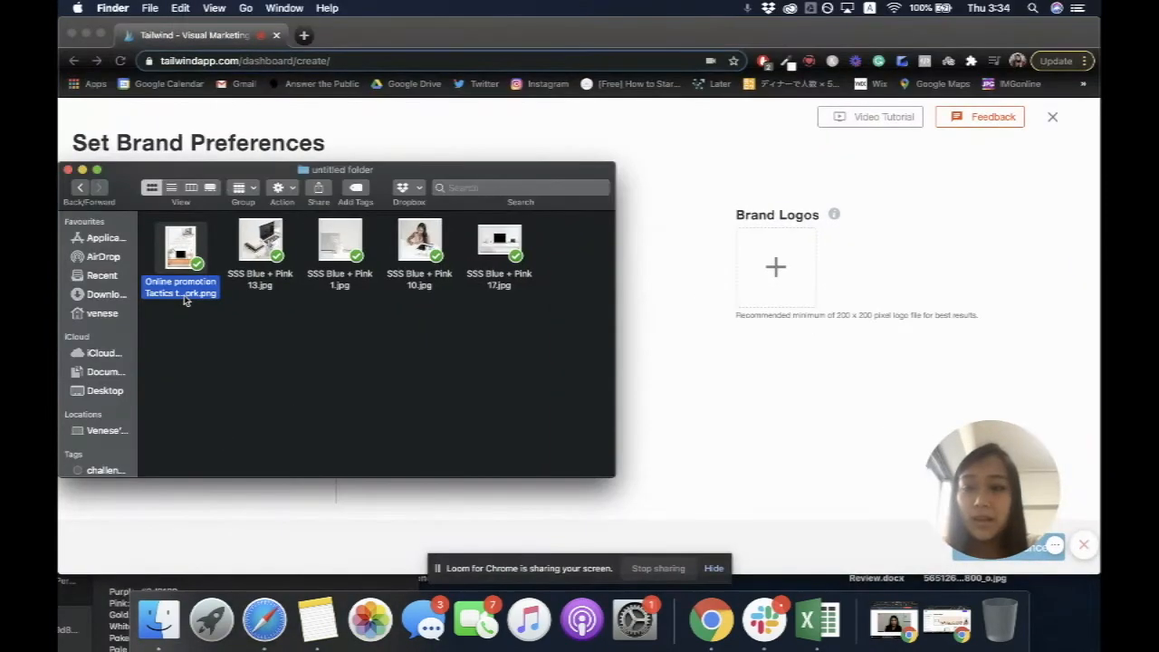
{"action": "key", "text": "space"}
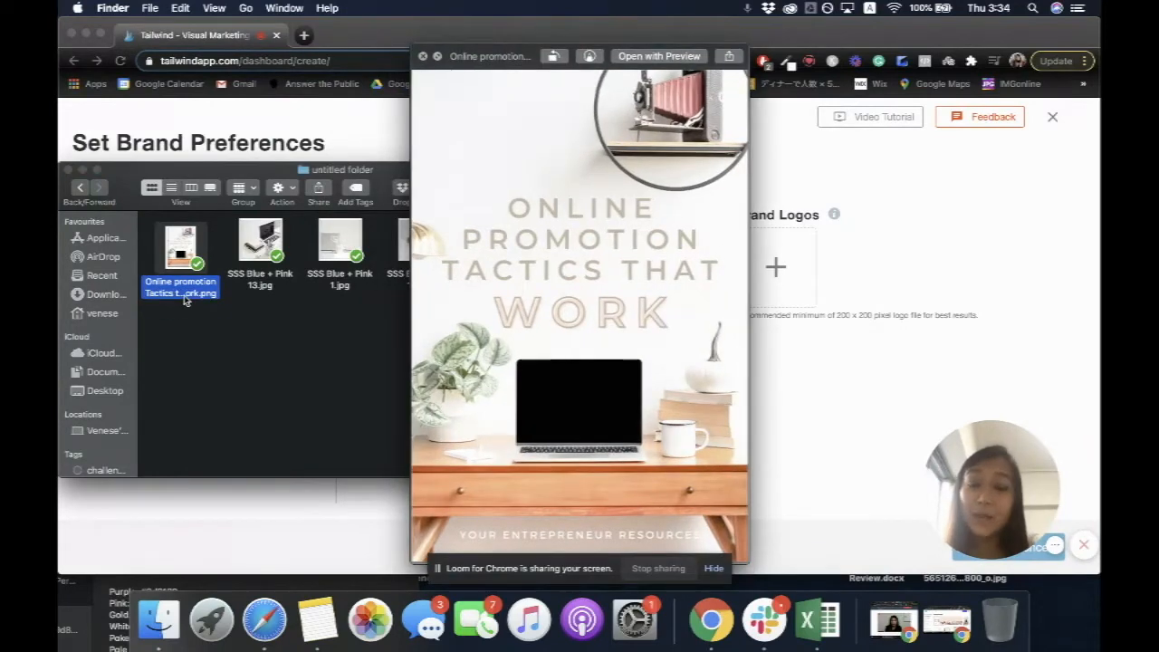
{"action": "left_click", "coordinate": [286, 356]}
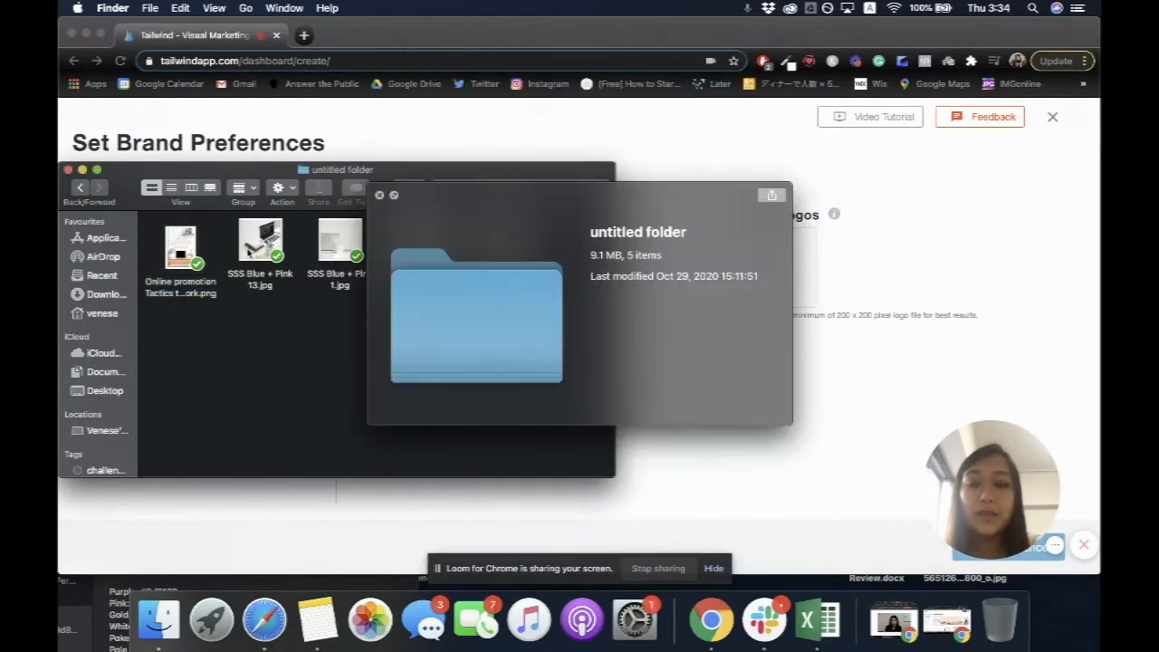
{"action": "key", "text": "space"}
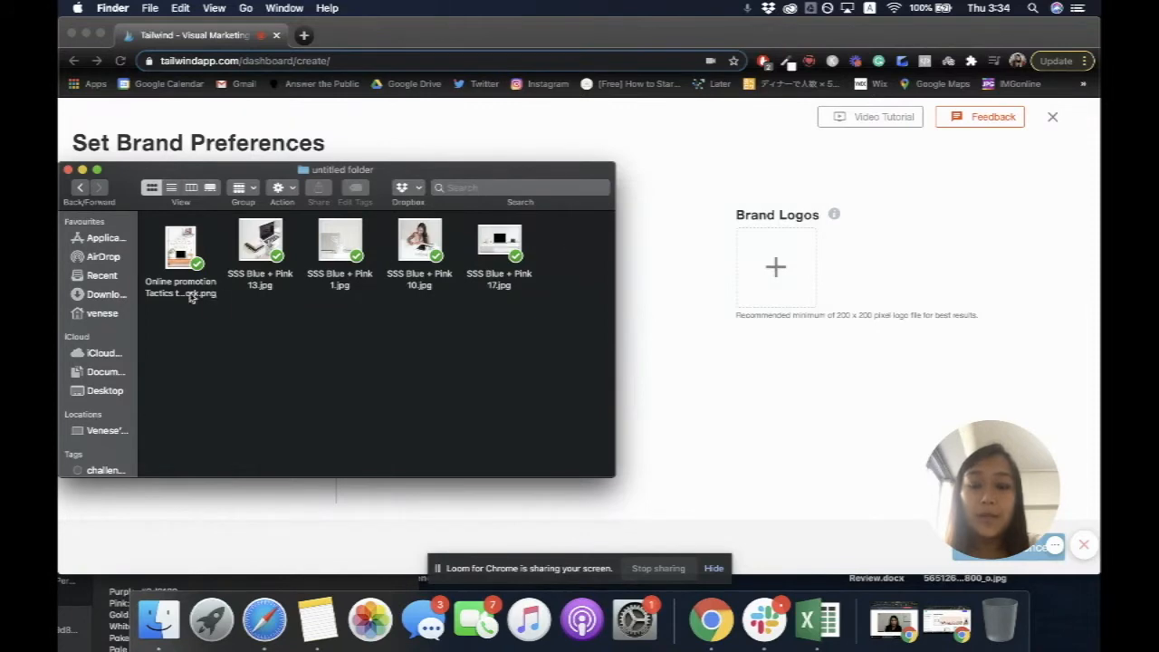
{"action": "left_click_drag", "start_coordinate": [250, 178], "coordinate": [250, 323]}
{"action": "left_click", "coordinate": [279, 234]}
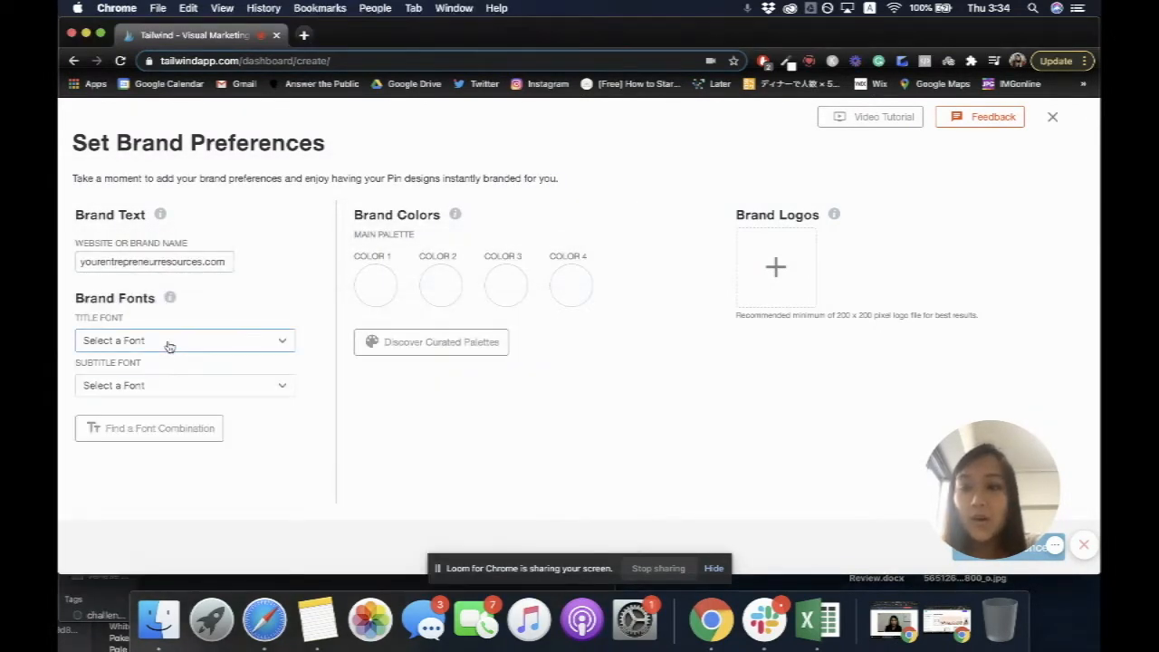
- Set both the title font and the subtitle font of the brand to Montserrat
{"action": "left_click", "coordinate": [168, 344]}
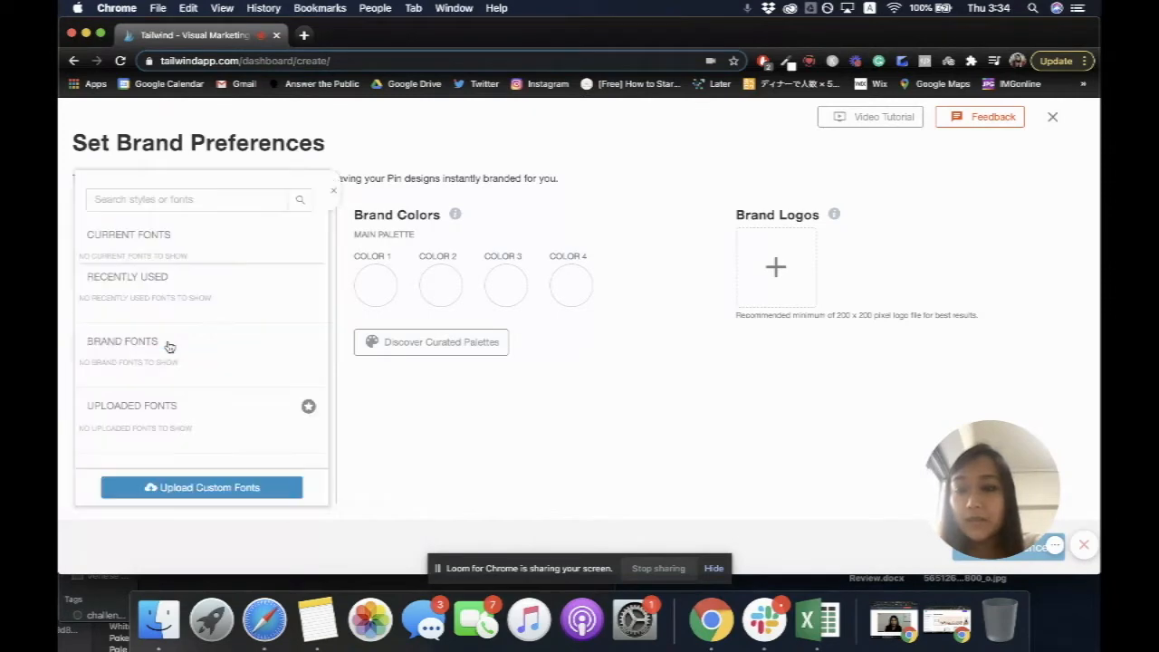
{"action": "left_click", "coordinate": [211, 199]}
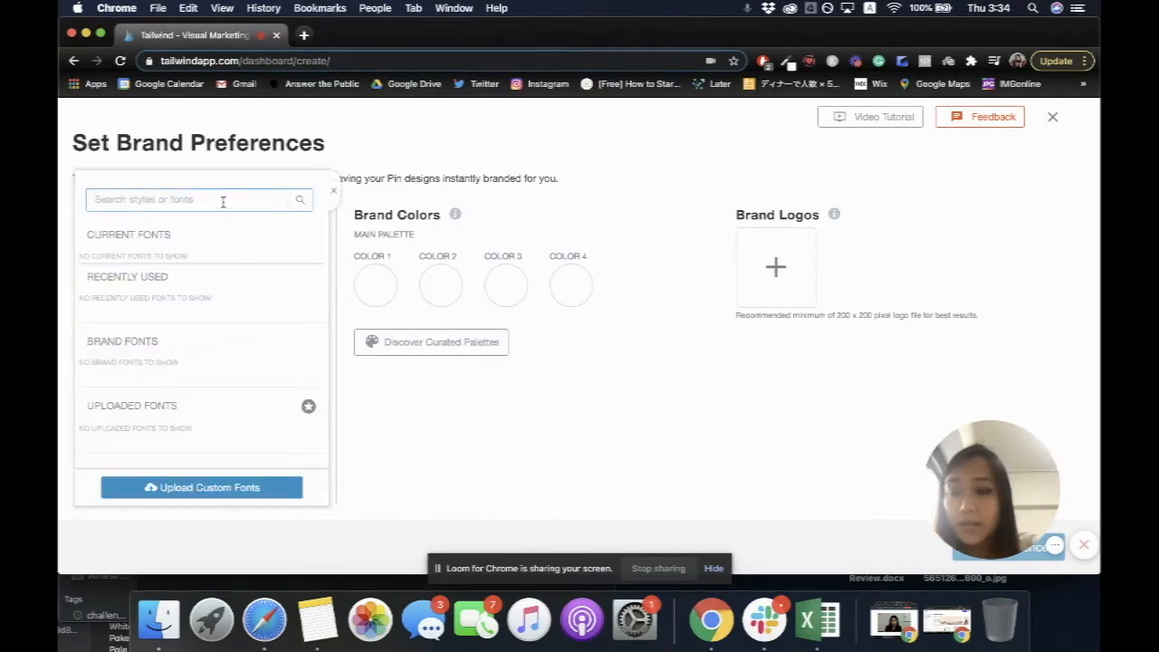
{"action": "type", "text": "mont"}
{"action": "left_click", "coordinate": [186, 455]}
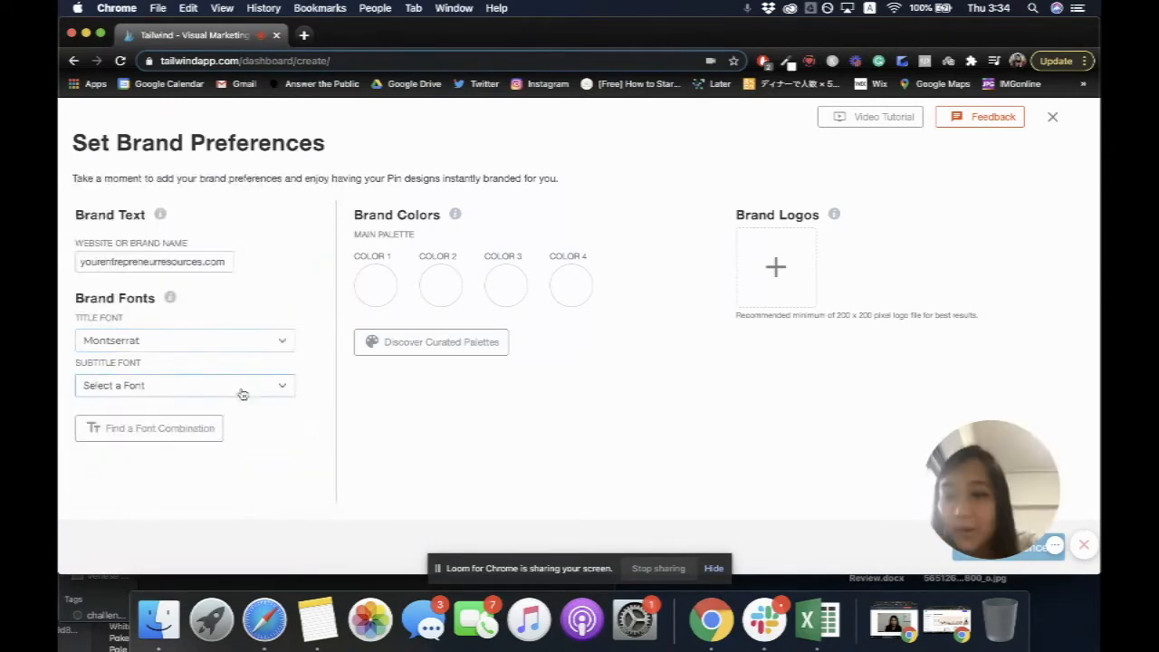
{"action": "left_click", "coordinate": [243, 394]}
{"action": "left_click", "coordinate": [381, 312]}
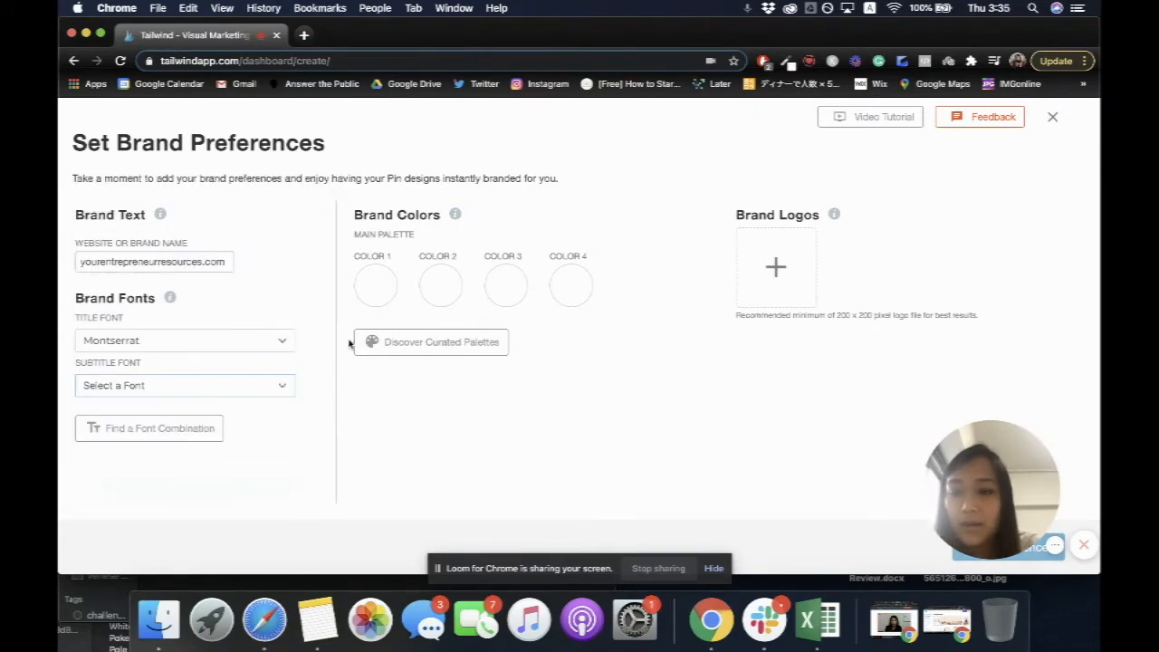
- Copy the gold hex code from the brand colours note in Notes and apply it as Color 1 of the main palette
{"action": "left_click", "coordinate": [100, 639]}
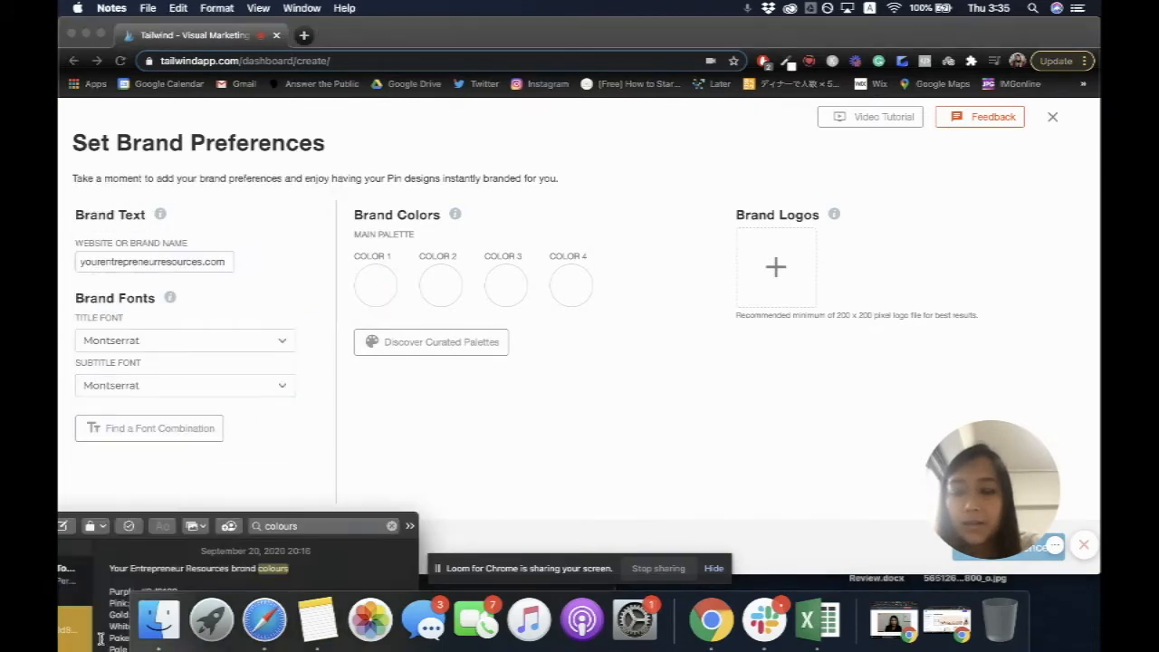
{"action": "left_click_drag", "start_coordinate": [115, 527], "coordinate": [114, 451]}
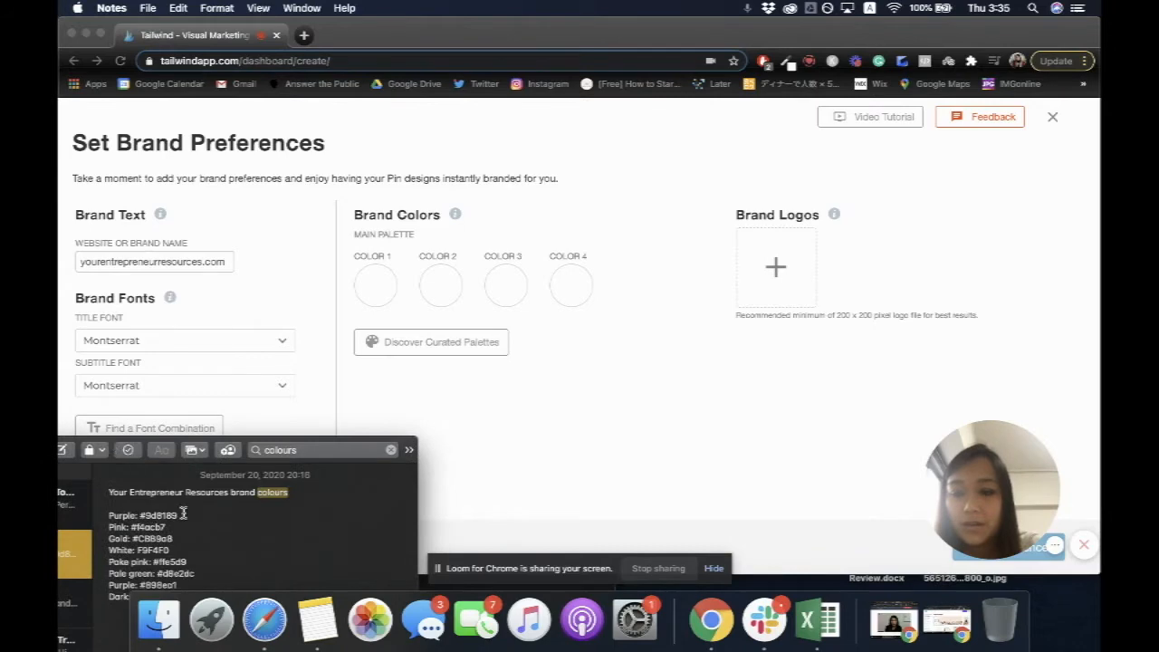
{"action": "double_click", "coordinate": [155, 539]}
{"action": "key", "text": "super+c"}
{"action": "left_click", "coordinate": [376, 286]}
{"action": "double_click", "coordinate": [384, 251]}
{"action": "key", "text": "super+v"}
- Set Color 2 of the main palette to the note's purple, #9d8189
{"action": "left_click", "coordinate": [101, 634]}
{"action": "left_click", "coordinate": [437, 288]}
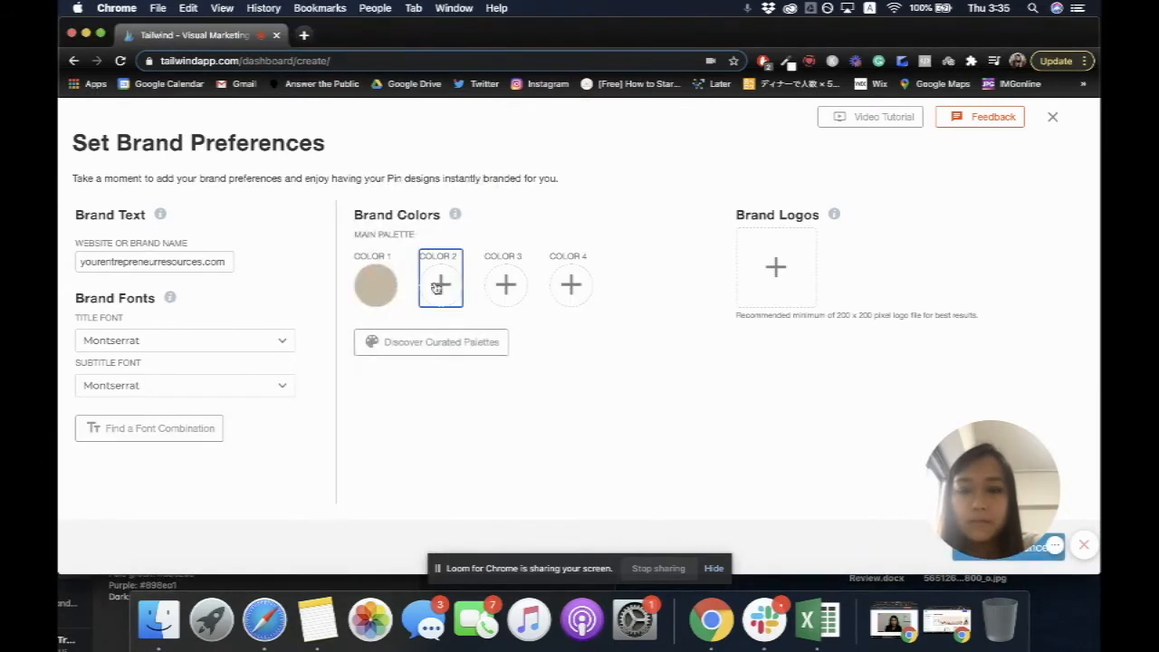
{"action": "double_click", "coordinate": [455, 251]}
{"action": "key", "text": "super+v"}
- Copy the pink hex code #f4acb7 from the brand colours note and apply it as Color 3
{"action": "left_click", "coordinate": [101, 635]}
{"action": "double_click", "coordinate": [158, 528]}
{"action": "key", "text": "super+c"}
{"action": "left_click", "coordinate": [389, 389]}
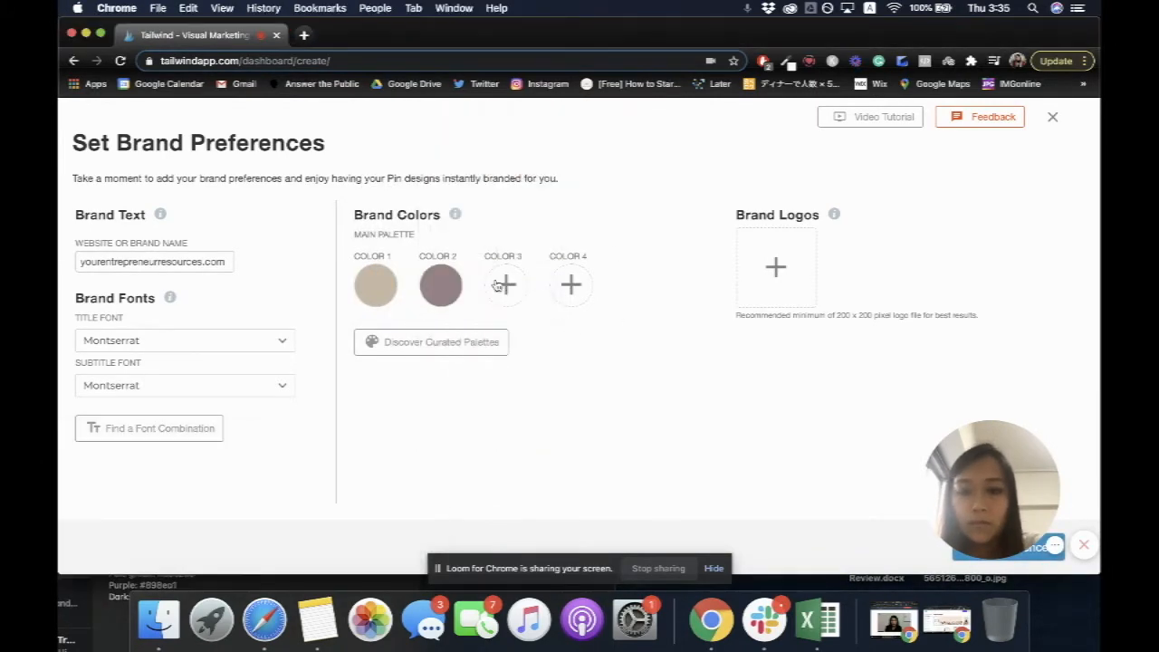
{"action": "left_click", "coordinate": [497, 285]}
{"action": "double_click", "coordinate": [518, 252]}
{"action": "key", "text": "super+v"}
- Copy the pale pink hex code #ffe5d9 from the brand colours note and apply it as Color 4
{"action": "left_click", "coordinate": [149, 590]}
{"action": "double_click", "coordinate": [176, 572]}
{"action": "double_click", "coordinate": [156, 550]}
{"action": "key", "text": "super+c"}
{"action": "left_click", "coordinate": [651, 203]}
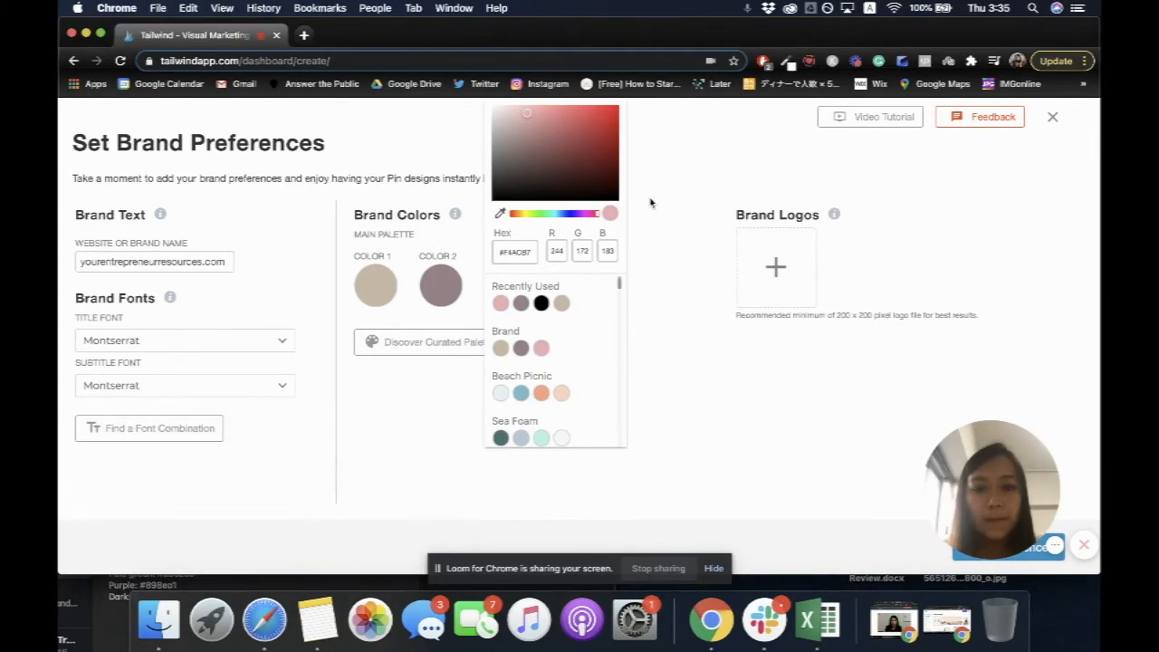
{"action": "left_click", "coordinate": [650, 203]}
{"action": "left_click", "coordinate": [145, 589]}
{"action": "double_click", "coordinate": [155, 551]}
{"action": "key", "text": "super+c"}
{"action": "left_click", "coordinate": [573, 292]}
{"action": "left_click", "coordinate": [572, 285]}
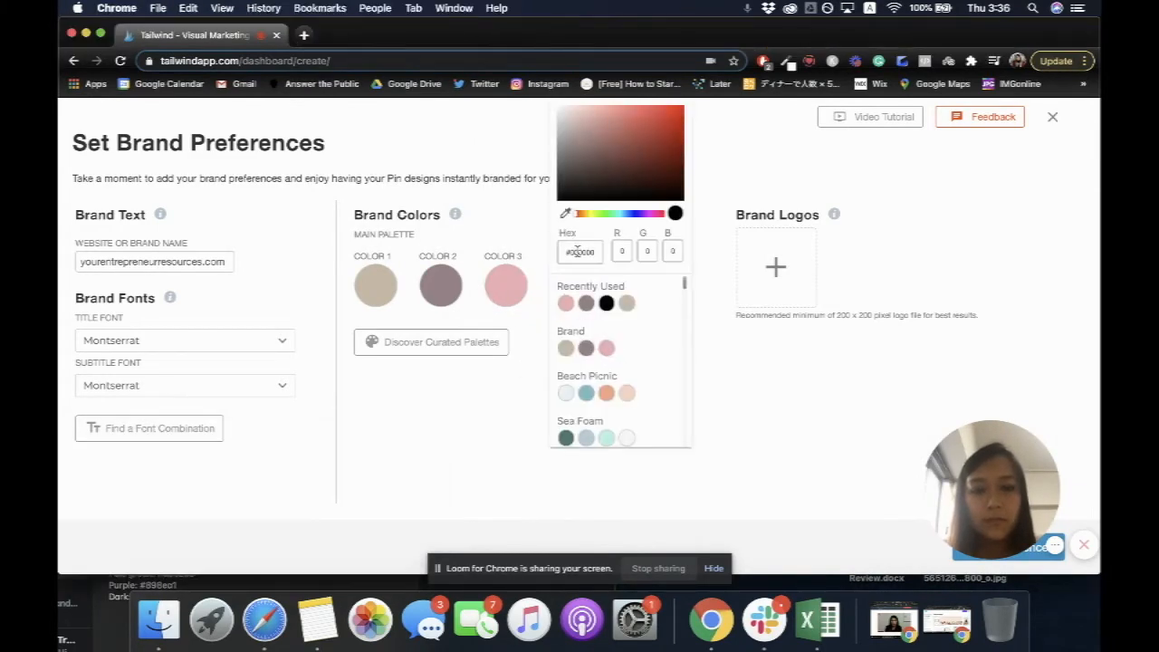
{"action": "double_click", "coordinate": [577, 252]}
{"action": "key", "text": "super+v"}
{"action": "left_click", "coordinate": [750, 366]}
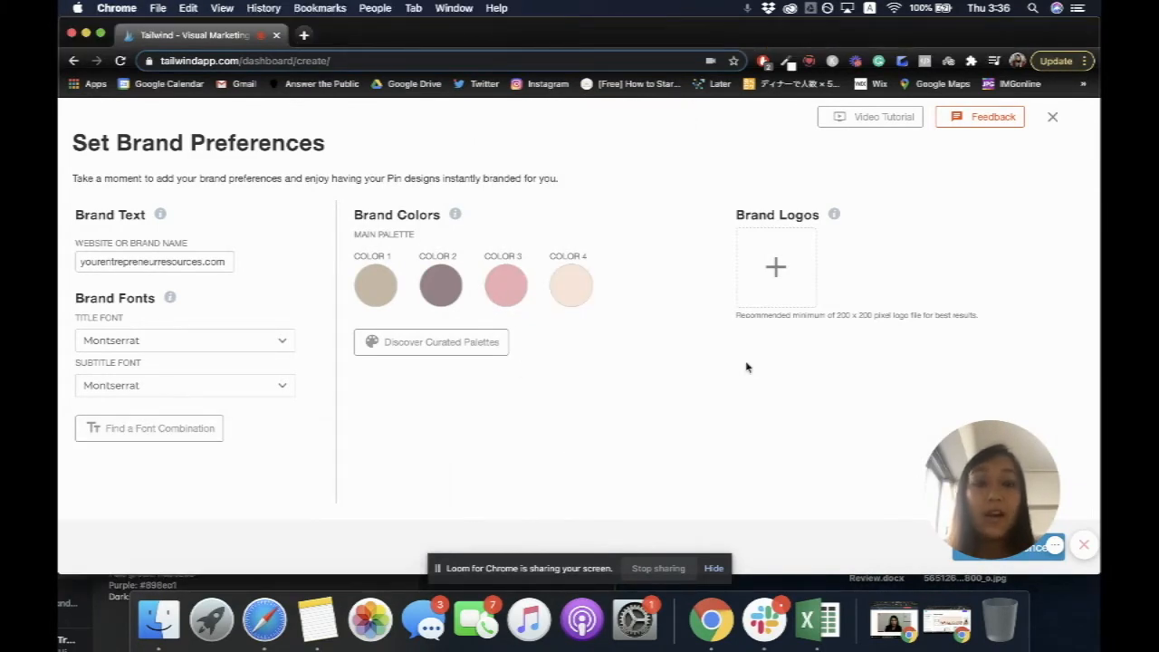
- Upload the round Your Entrepreneur Resources logo from the Entrepreneur Resources folder as a brand logo and save the preferences
{"action": "left_click", "coordinate": [771, 274]}
{"action": "left_click", "coordinate": [542, 90]}
{"action": "left_click", "coordinate": [548, 103]}
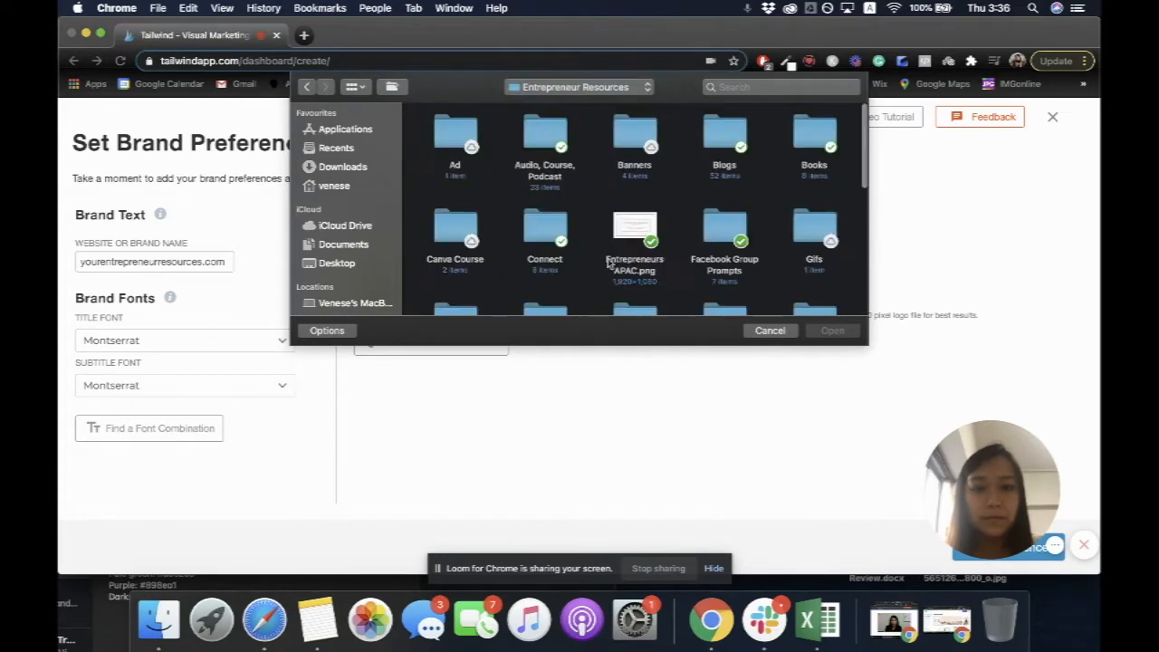
{"action": "scroll", "coordinate": [530, 192], "scroll_direction": "down", "scroll_amount": 3}
{"action": "double_click", "coordinate": [525, 189]}
{"action": "scroll", "coordinate": [525, 189], "scroll_direction": "down", "scroll_amount": 3}
{"action": "double_click", "coordinate": [456, 152]}
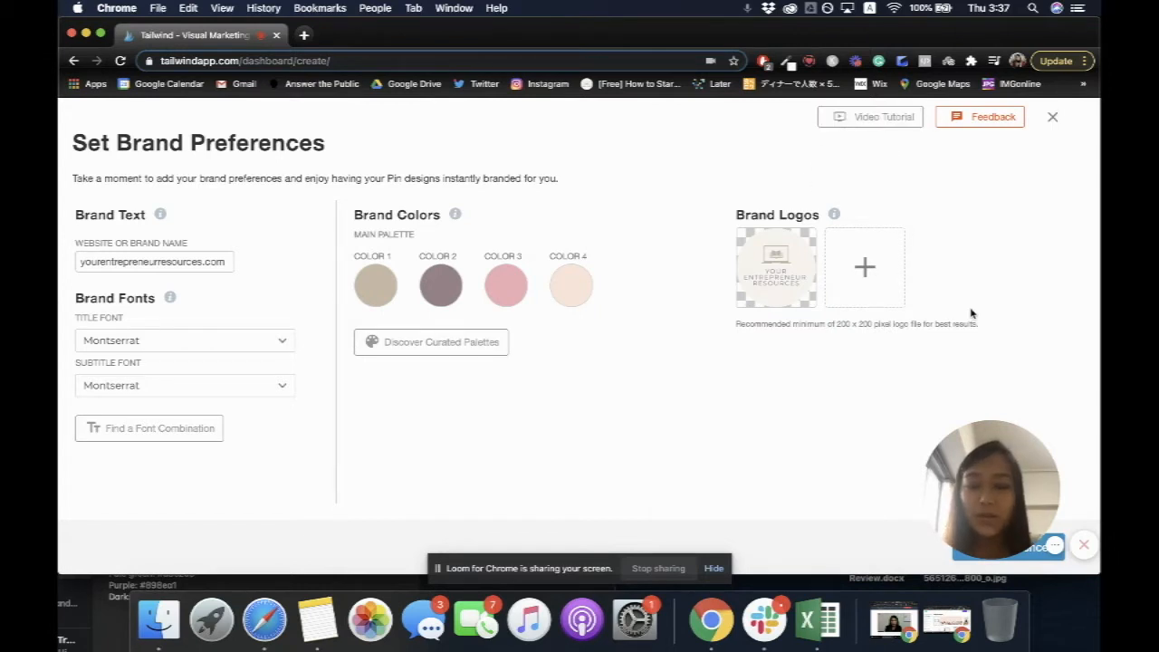
{"action": "scroll", "coordinate": [893, 529], "scroll_direction": "down", "scroll_amount": 1}
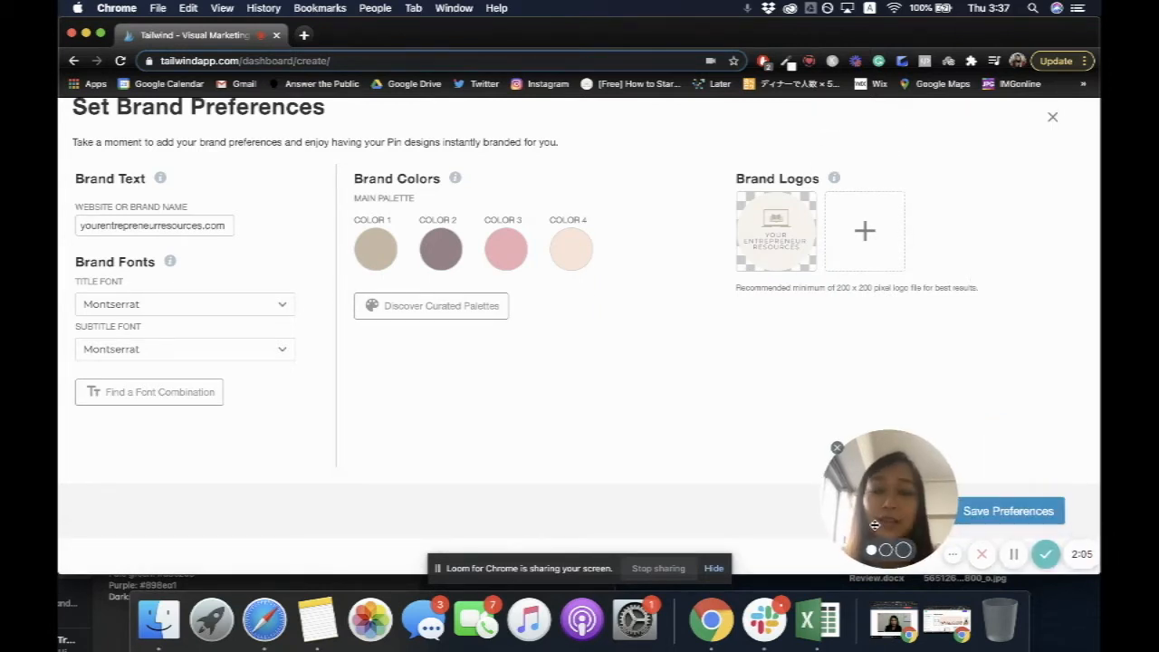
{"action": "left_click", "coordinate": [1023, 511]}
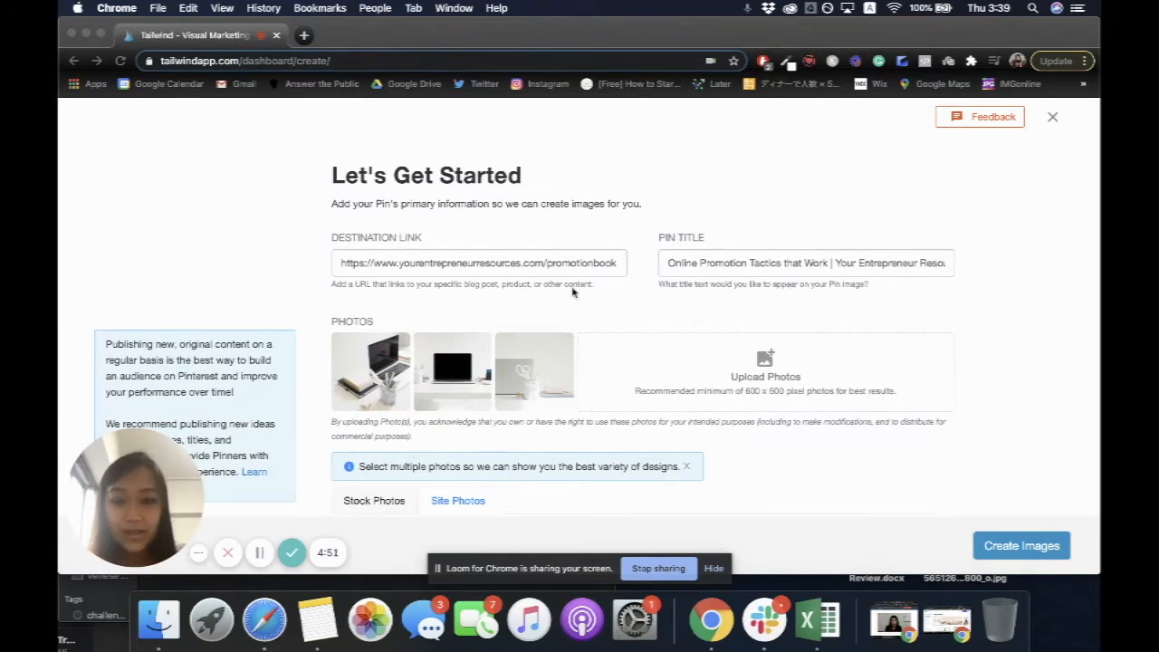
- Create pin images from the entered link, title and three photos, and look through the generated designs
{"action": "scroll", "coordinate": [616, 304], "scroll_direction": "down", "scroll_amount": 1}
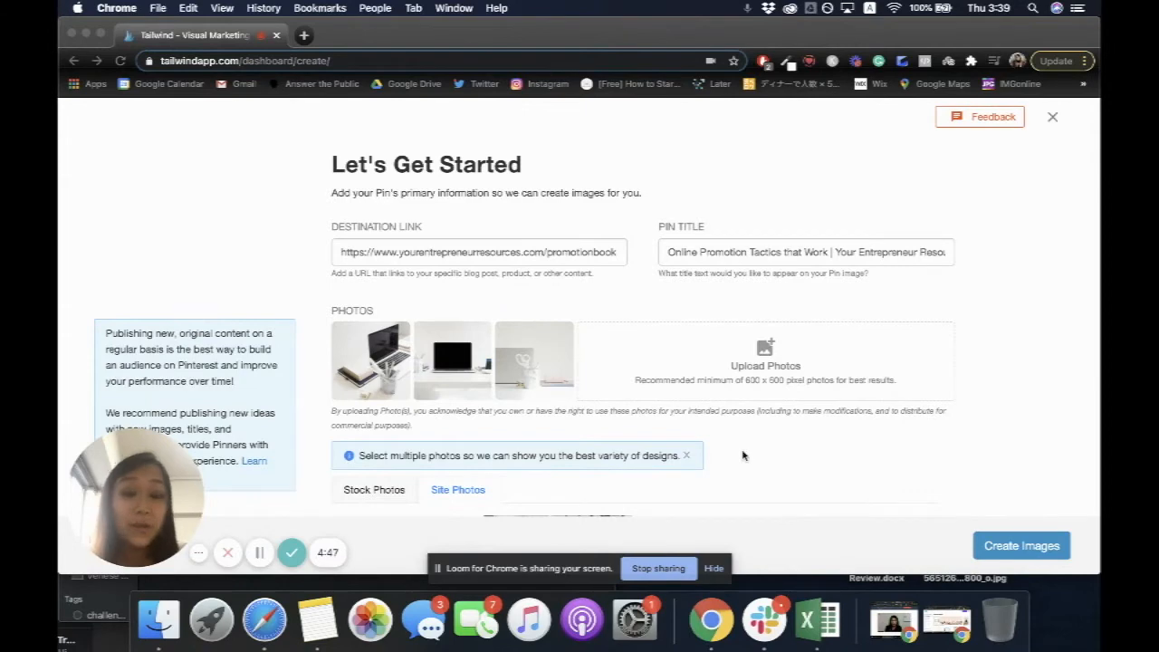
{"action": "scroll", "coordinate": [740, 456], "scroll_direction": "down", "scroll_amount": 5}
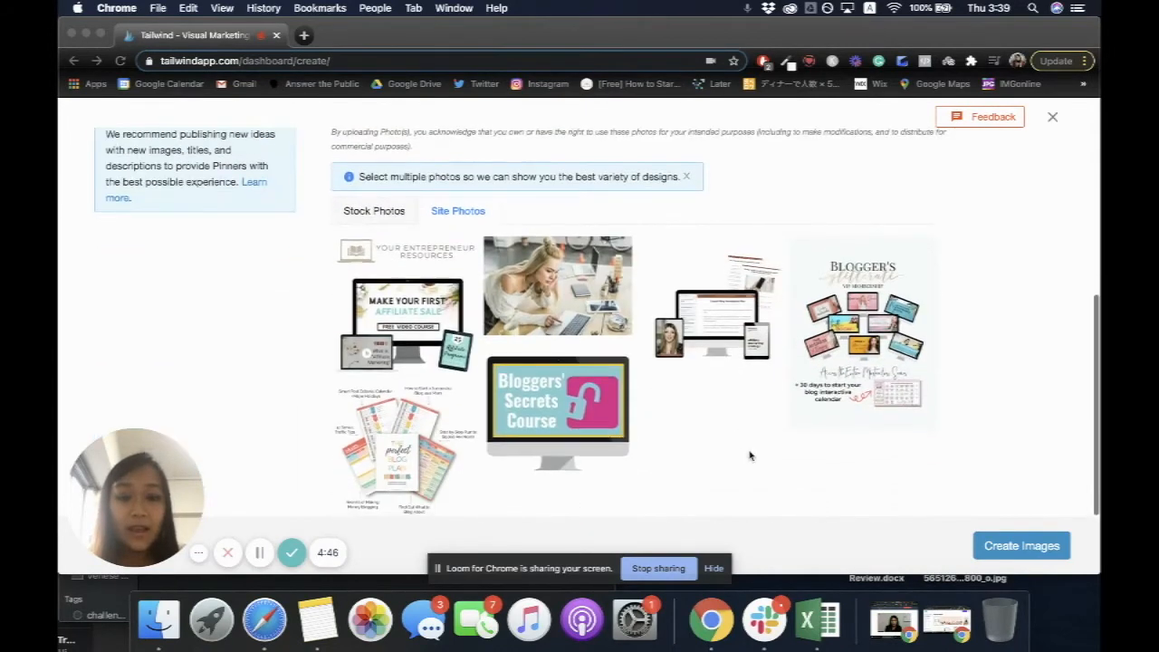
{"action": "left_click", "coordinate": [1017, 546]}
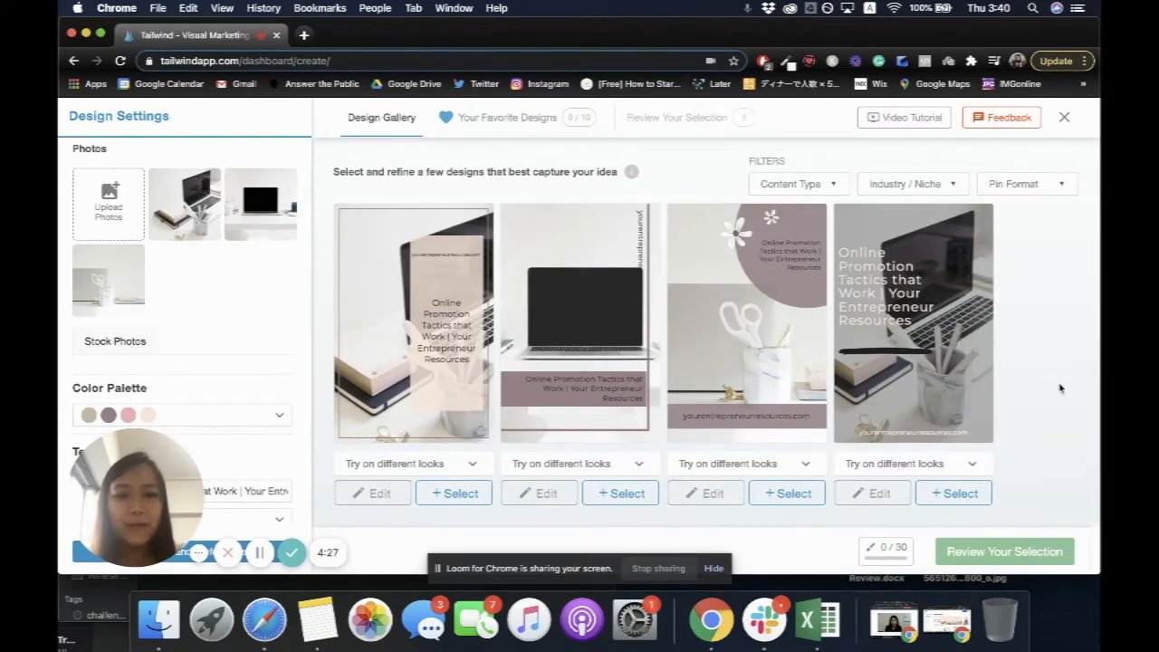
{"action": "scroll", "coordinate": [1061, 389], "scroll_direction": "down", "scroll_amount": 3}
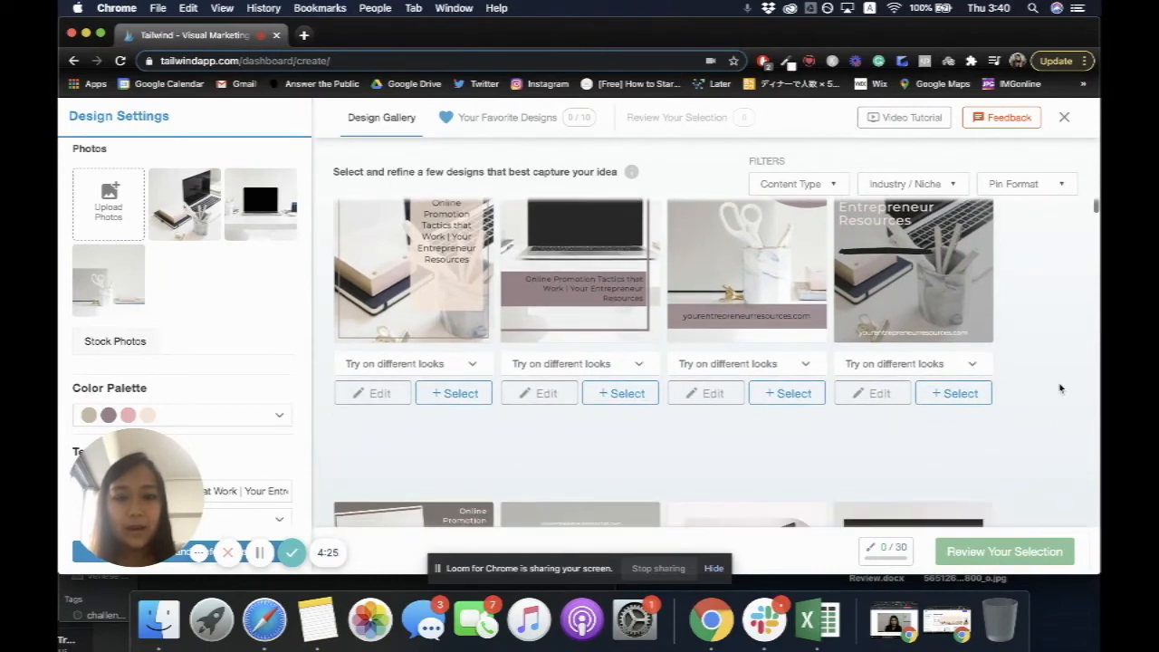
{"action": "scroll", "coordinate": [1061, 388], "scroll_direction": "down", "scroll_amount": 2}
{"action": "scroll", "coordinate": [1060, 389], "scroll_direction": "up", "scroll_amount": 3}
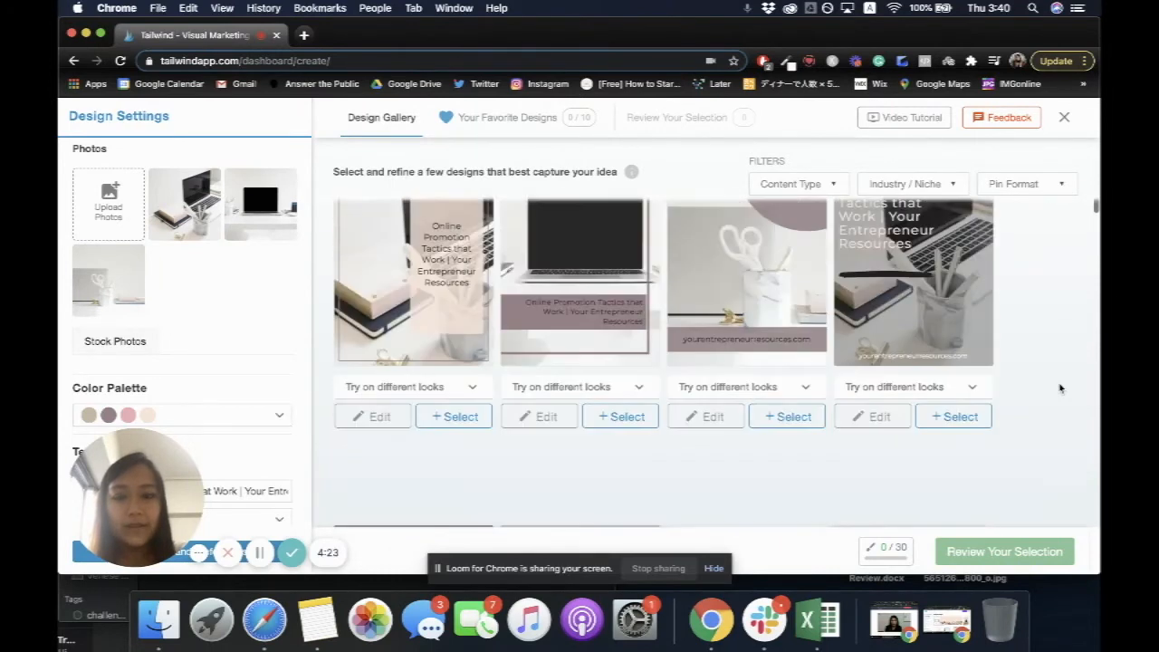
{"action": "scroll", "coordinate": [1060, 388], "scroll_direction": "up", "scroll_amount": 2}
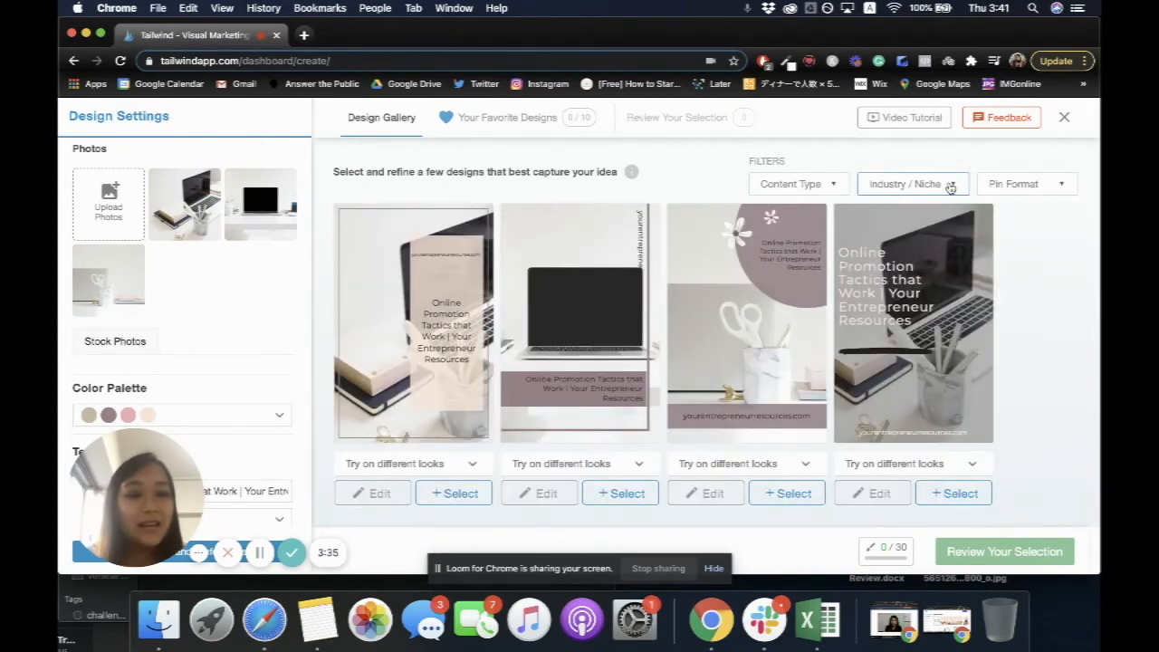
- Filter the design gallery by the blog/b2b industry and the minimal style pin format
{"action": "left_click", "coordinate": [950, 186]}
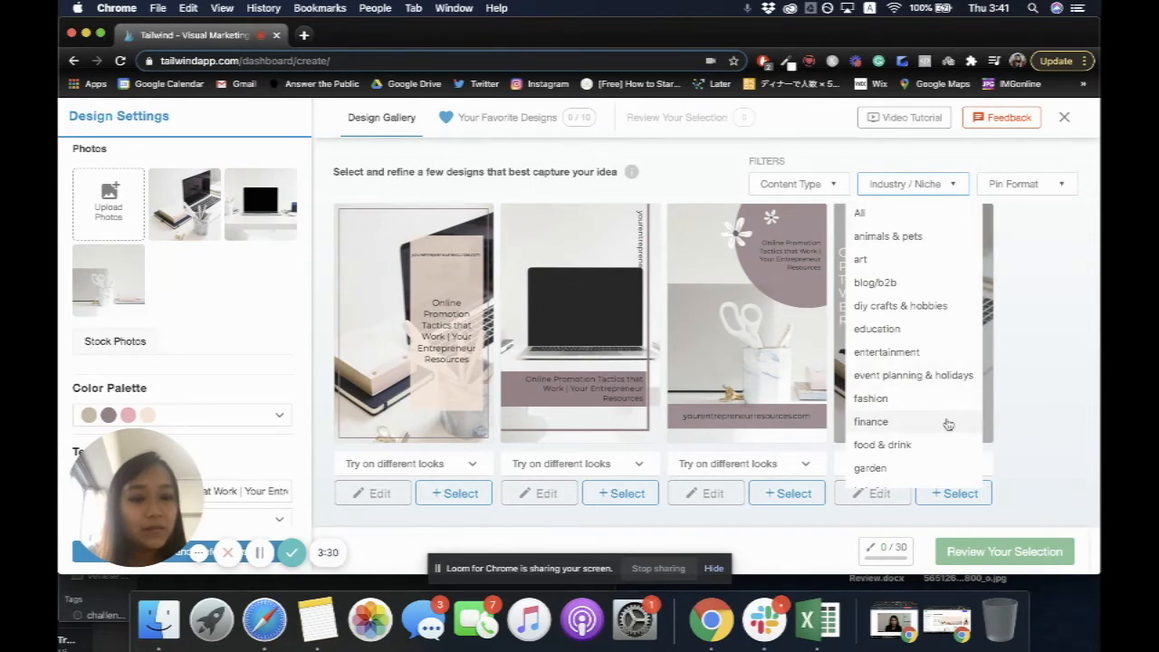
{"action": "scroll", "coordinate": [949, 471], "scroll_direction": "down", "scroll_amount": 1}
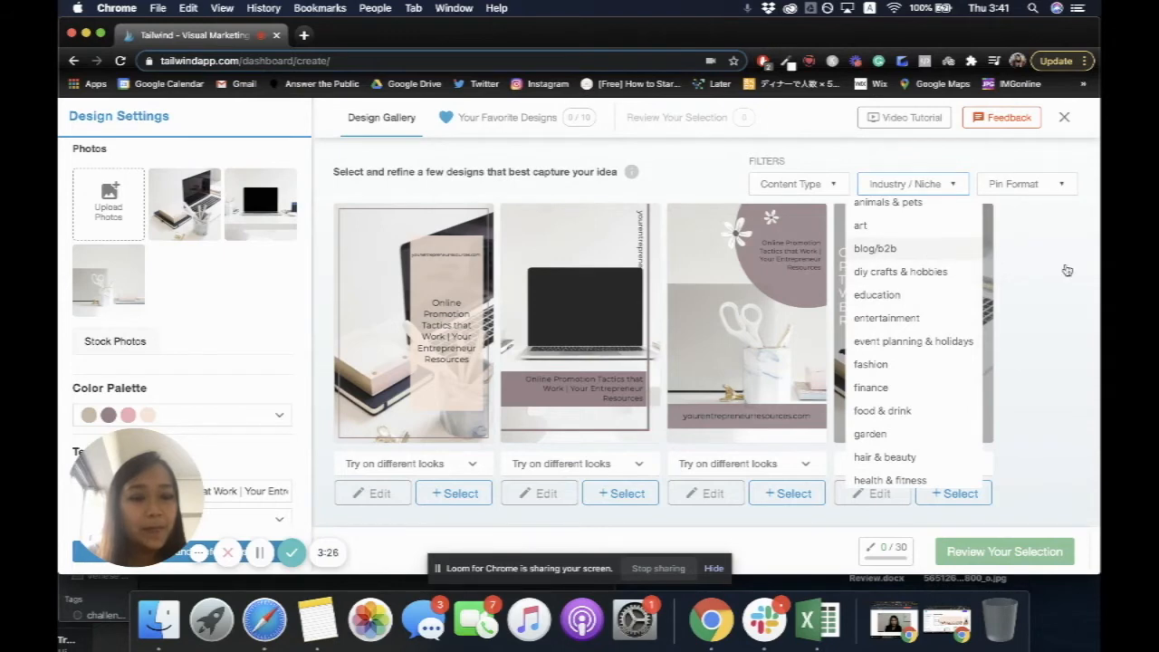
{"action": "left_click", "coordinate": [915, 252]}
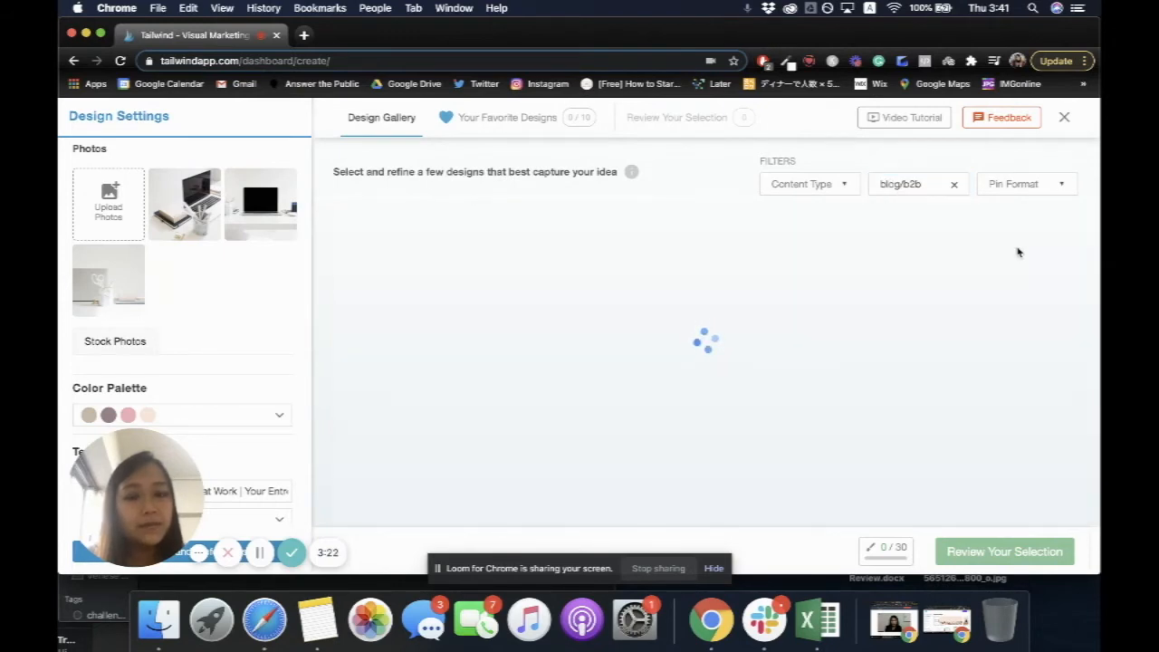
{"action": "scroll", "coordinate": [1046, 330], "scroll_direction": "down", "scroll_amount": 1}
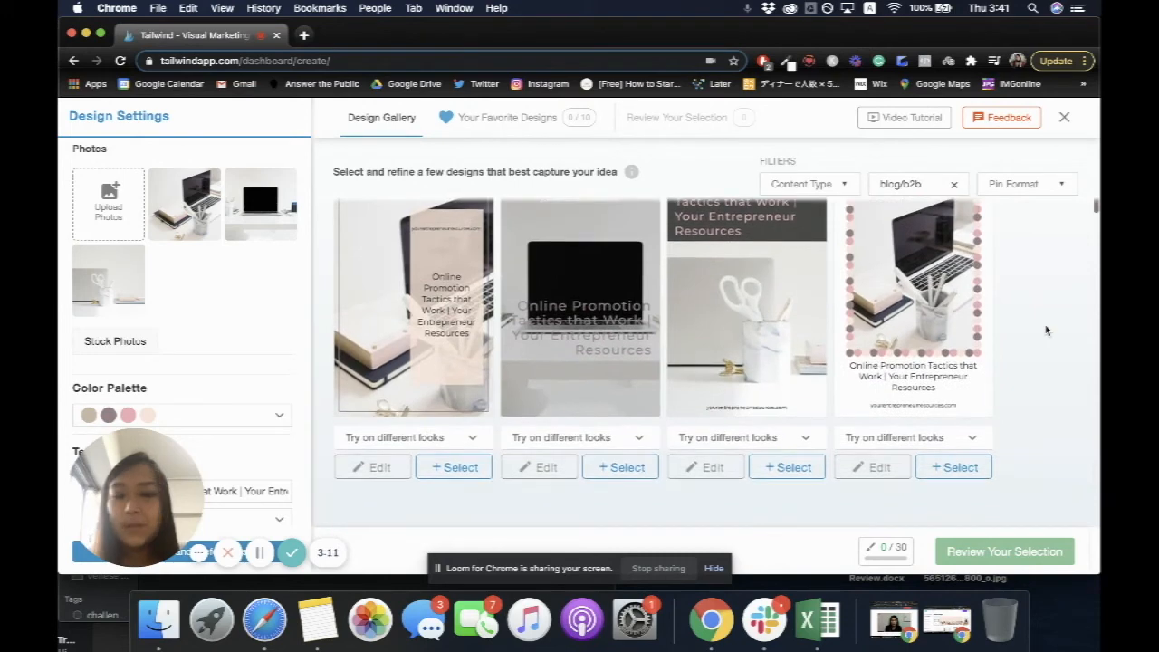
{"action": "scroll", "coordinate": [1046, 330], "scroll_direction": "up", "scroll_amount": 1}
{"action": "scroll", "coordinate": [1043, 345], "scroll_direction": "up", "scroll_amount": 1}
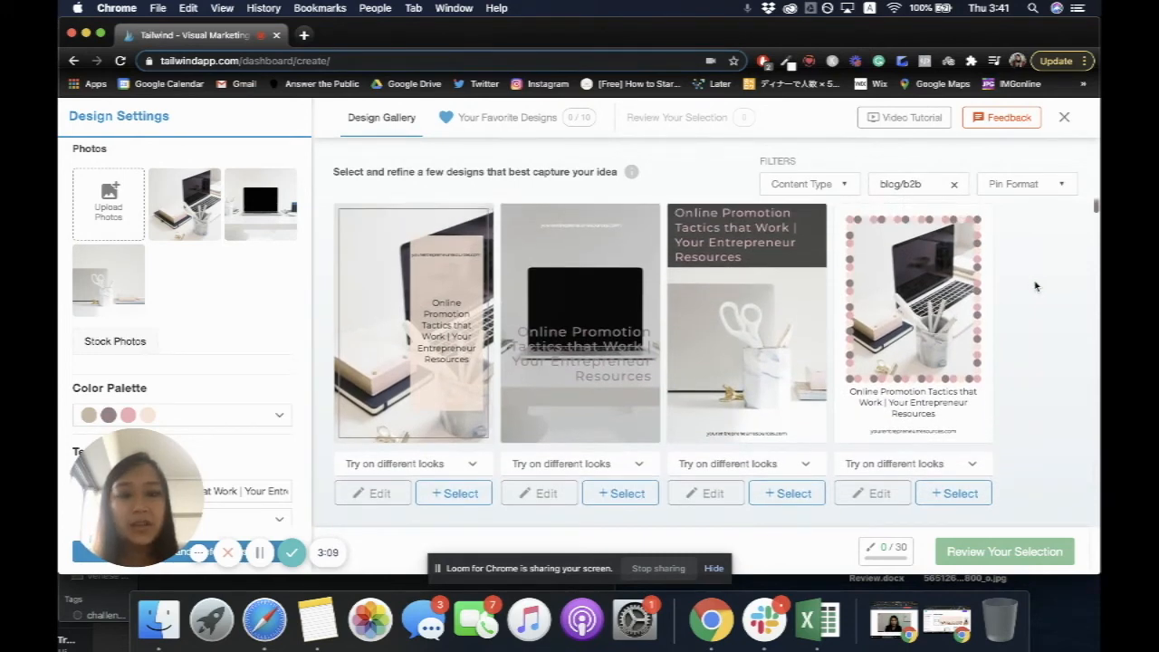
{"action": "left_click", "coordinate": [1029, 187]}
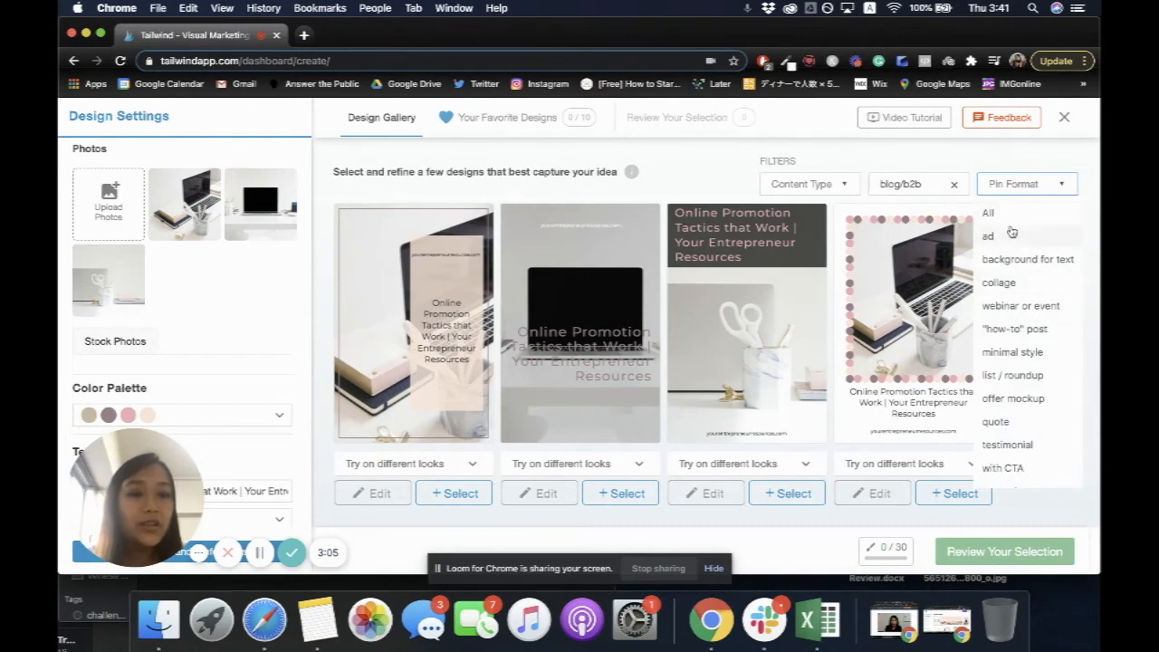
{"action": "left_click", "coordinate": [1021, 353]}
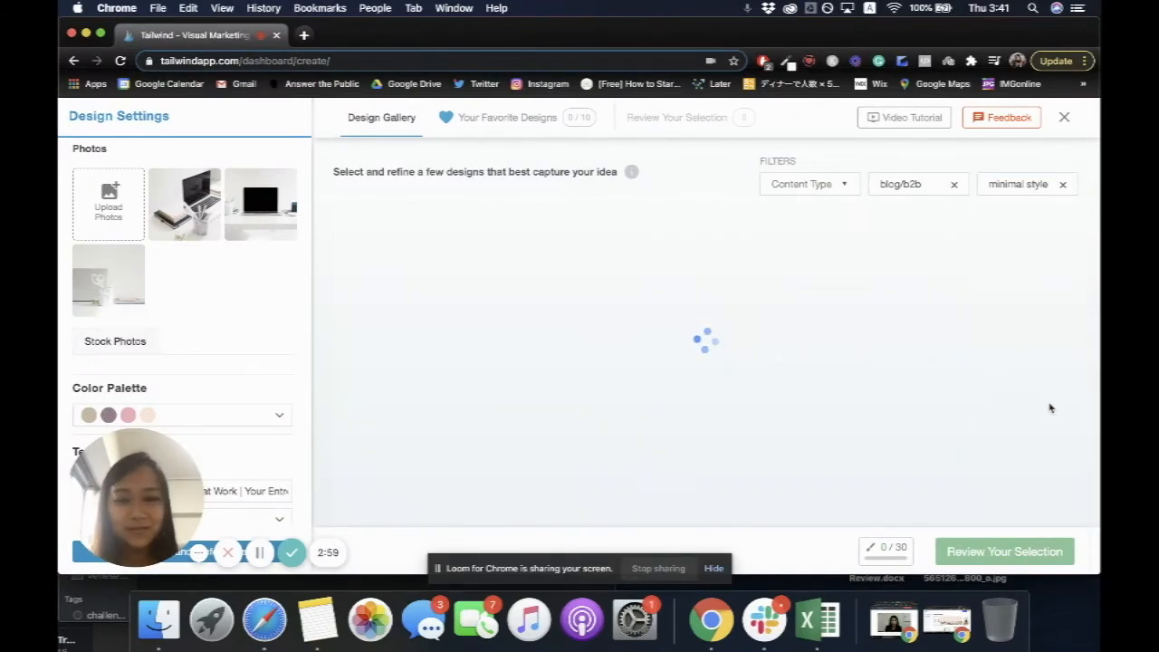
- Shorten the title text on the pin designs to "Online Promotion Tactics that Work"
{"action": "scroll", "coordinate": [1064, 417], "scroll_direction": "down", "scroll_amount": 1}
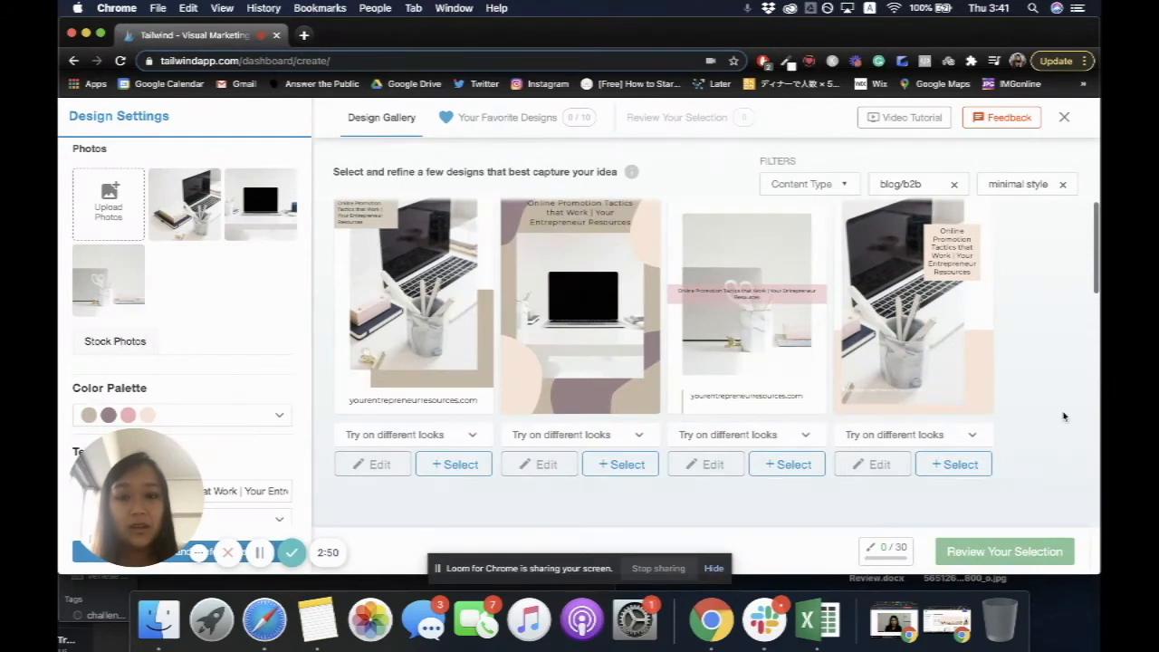
{"action": "scroll", "coordinate": [1061, 414], "scroll_direction": "down", "scroll_amount": 3}
{"action": "scroll", "coordinate": [1061, 414], "scroll_direction": "up", "scroll_amount": 4}
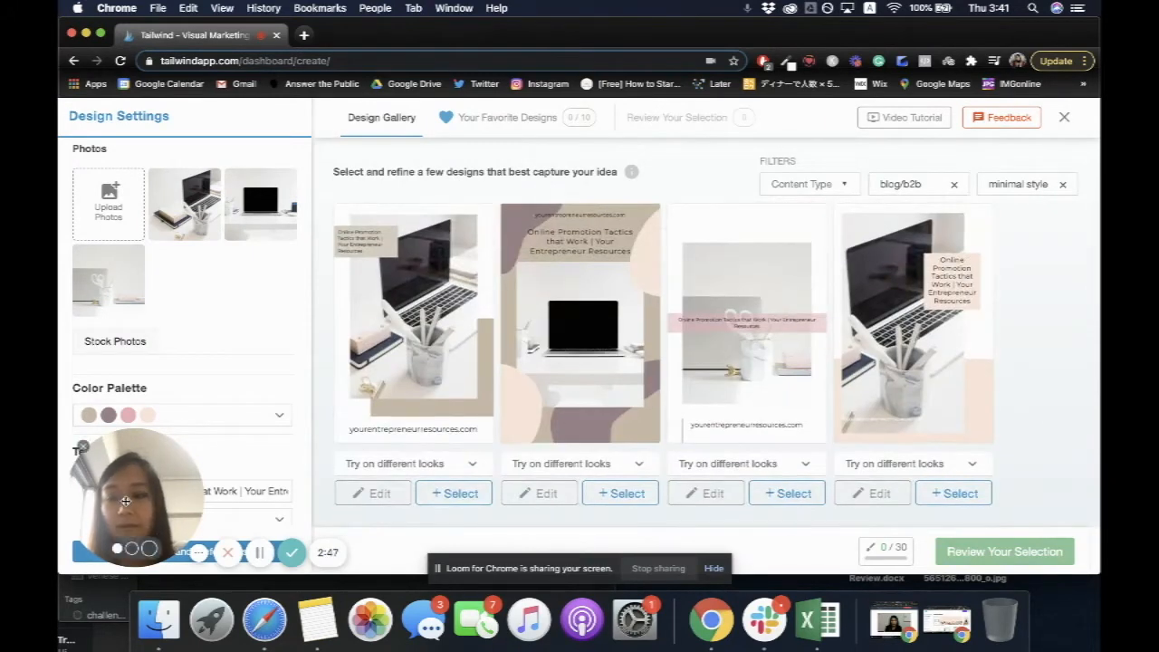
{"action": "left_click_drag", "start_coordinate": [126, 501], "coordinate": [340, 474]}
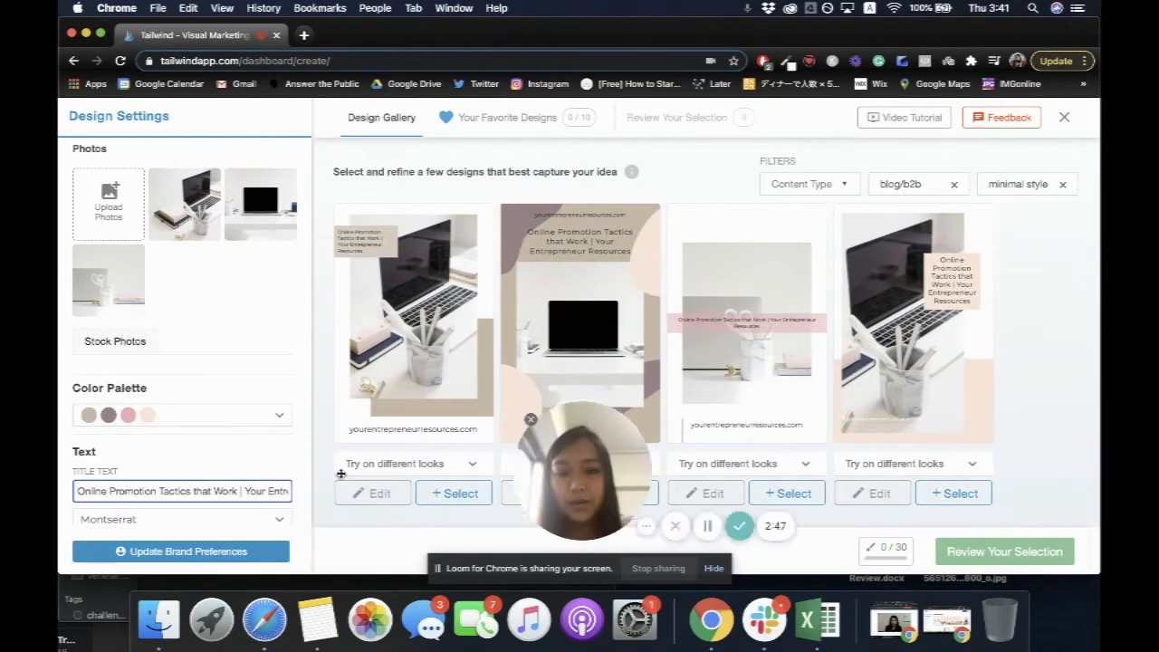
{"action": "scroll", "coordinate": [188, 443], "scroll_direction": "down", "scroll_amount": 2}
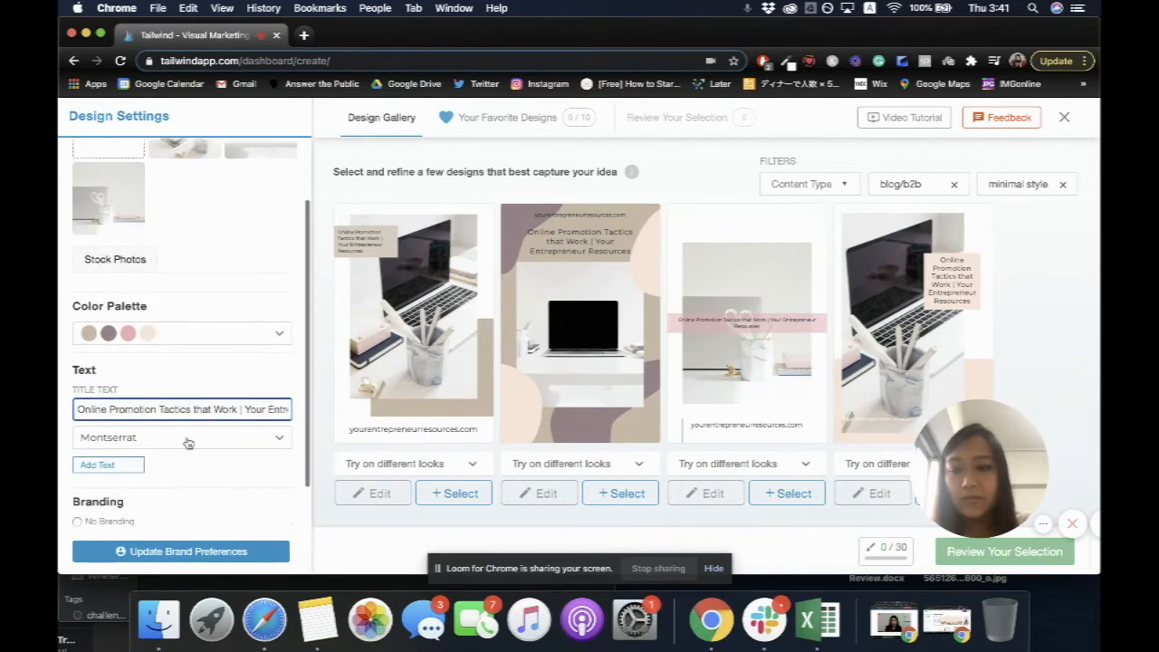
{"action": "left_click_drag", "start_coordinate": [238, 410], "coordinate": [290, 409]}
{"action": "key", "text": "BackSpace"}
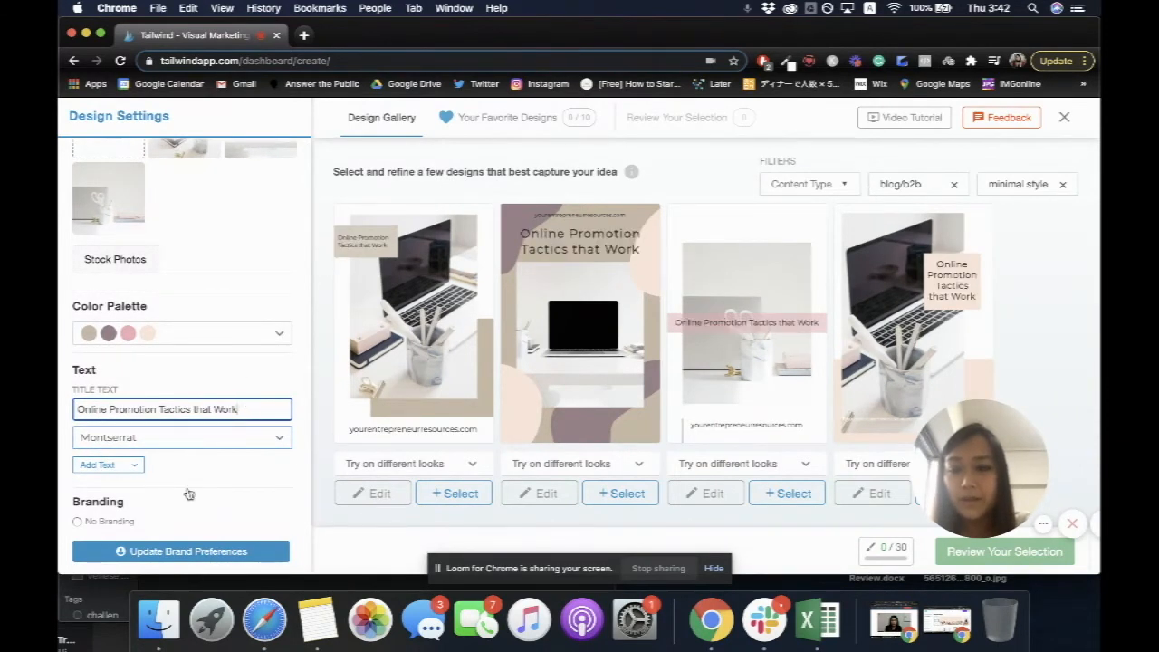
{"action": "scroll", "coordinate": [189, 494], "scroll_direction": "down", "scroll_amount": 1}
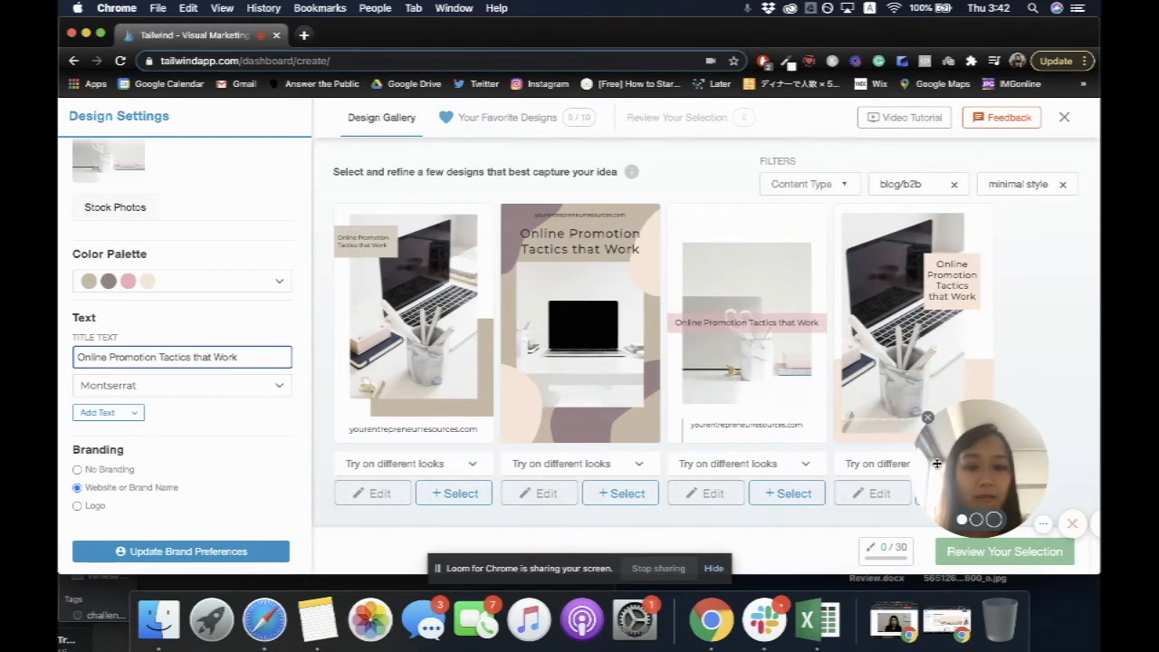
{"action": "left_click_drag", "start_coordinate": [1012, 483], "coordinate": [1056, 487]}
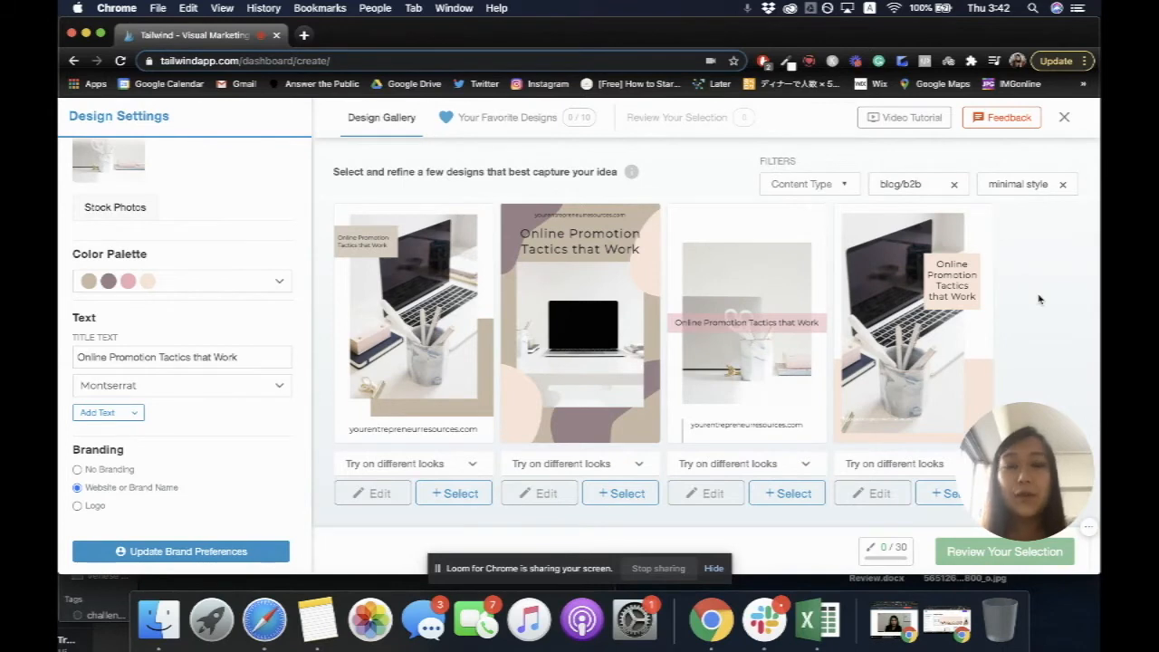
- Browse the minimal style designs and open the black-framed pin with the laptop and pencil cup in the design editor
{"action": "scroll", "coordinate": [1075, 290], "scroll_direction": "down", "scroll_amount": 2}
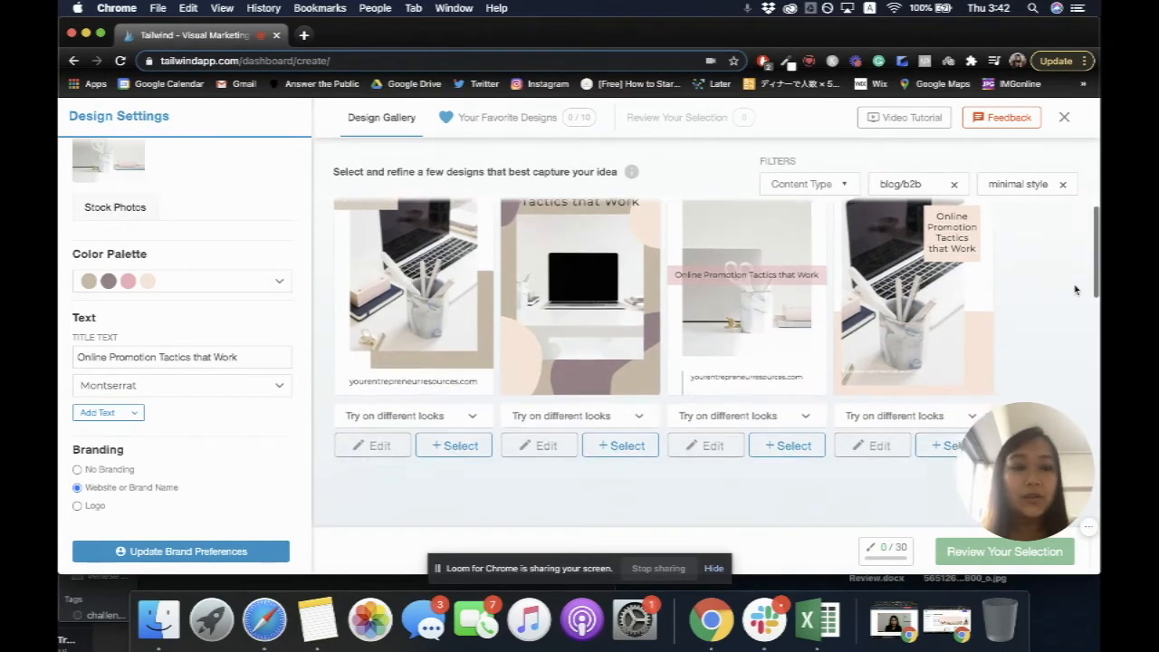
{"action": "scroll", "coordinate": [1076, 290], "scroll_direction": "down", "scroll_amount": 5}
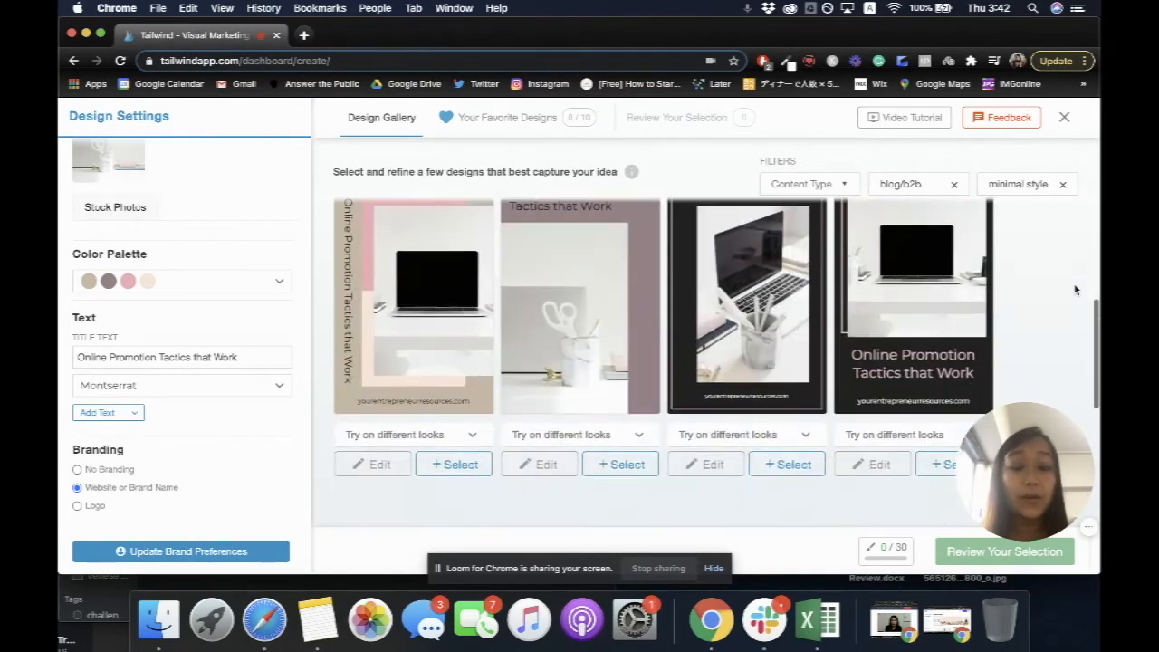
{"action": "scroll", "coordinate": [1076, 290], "scroll_direction": "down", "scroll_amount": 4}
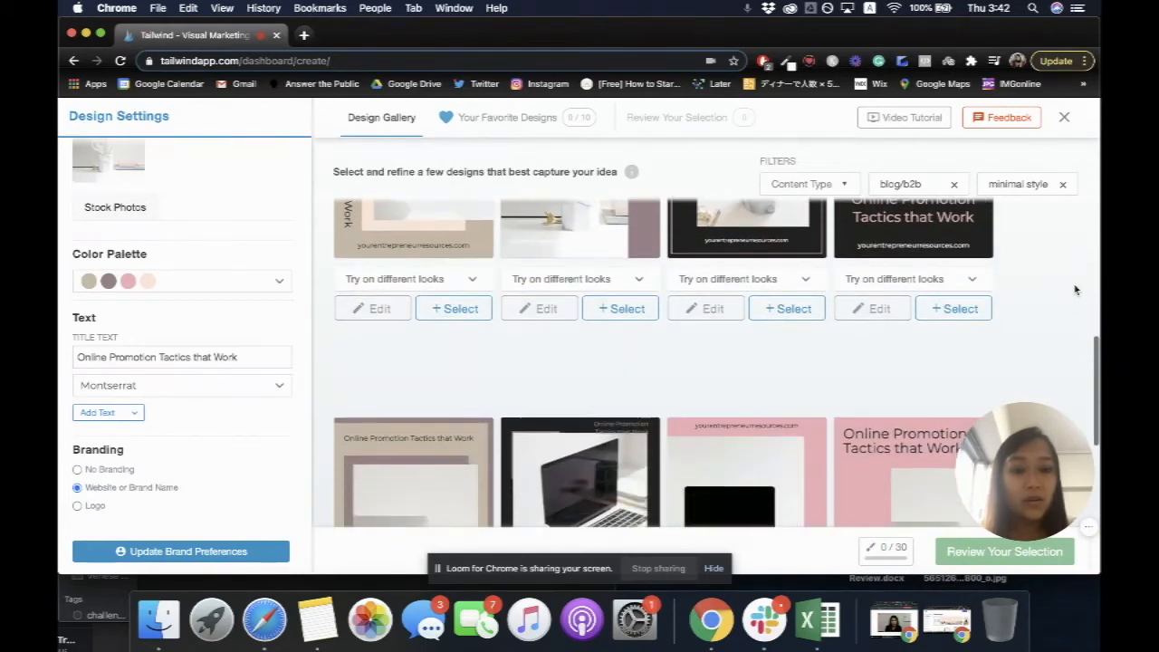
{"action": "scroll", "coordinate": [1076, 290], "scroll_direction": "down", "scroll_amount": 1}
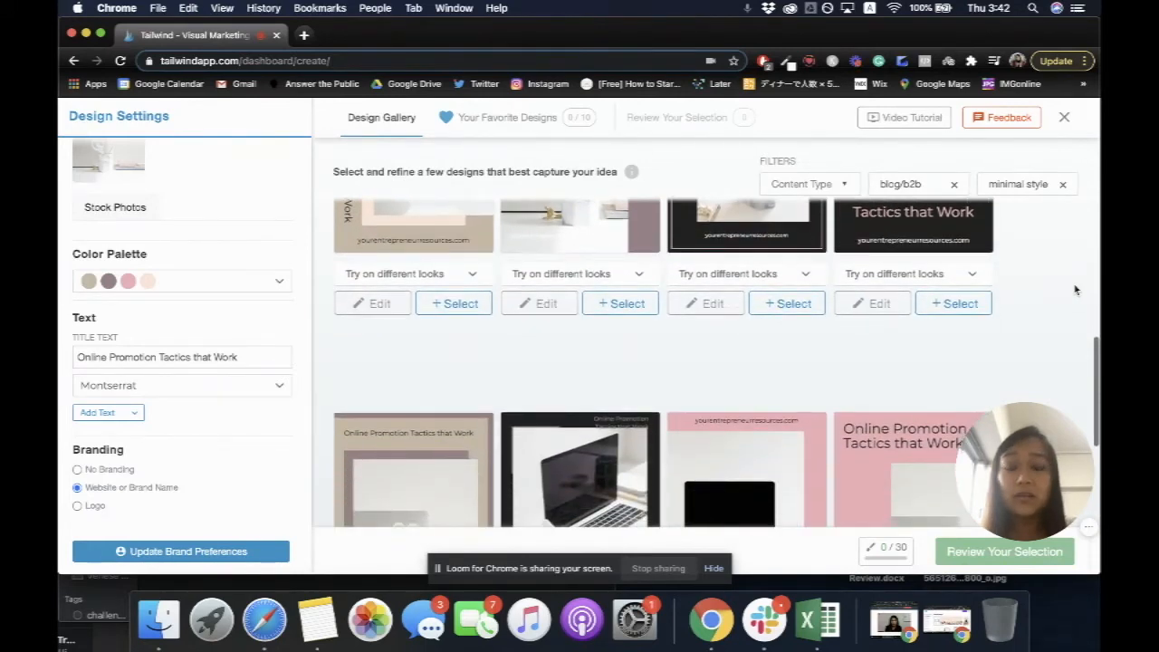
{"action": "scroll", "coordinate": [1077, 290], "scroll_direction": "down", "scroll_amount": 4}
{"action": "scroll", "coordinate": [1076, 289], "scroll_direction": "down", "scroll_amount": 4}
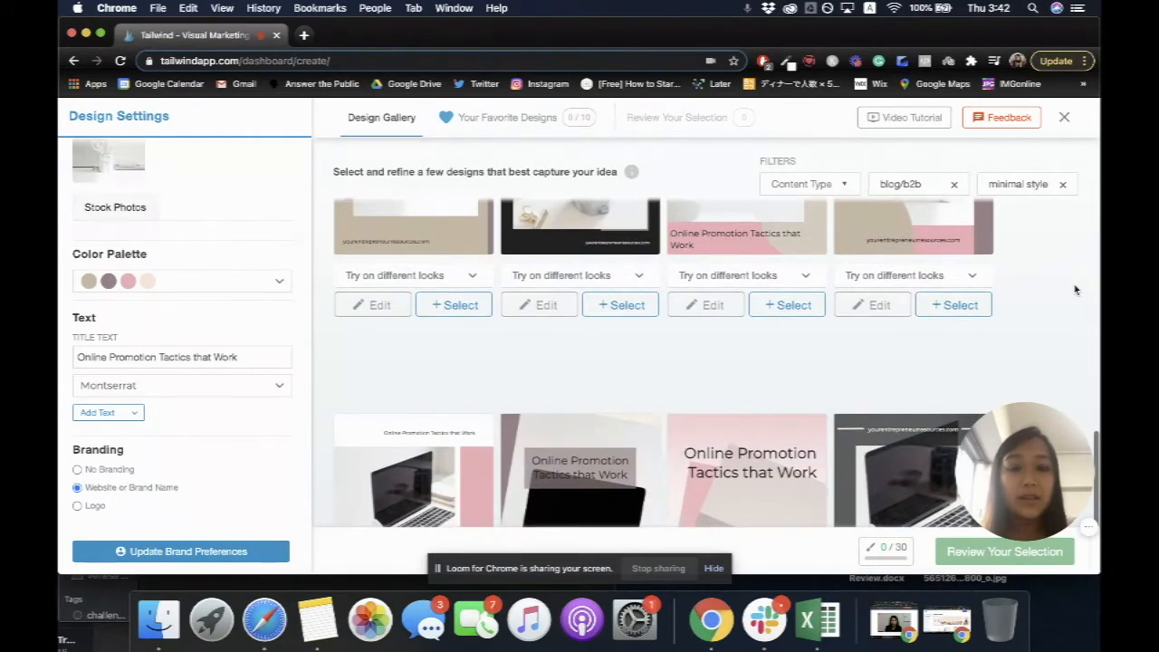
{"action": "scroll", "coordinate": [1076, 290], "scroll_direction": "down", "scroll_amount": 1}
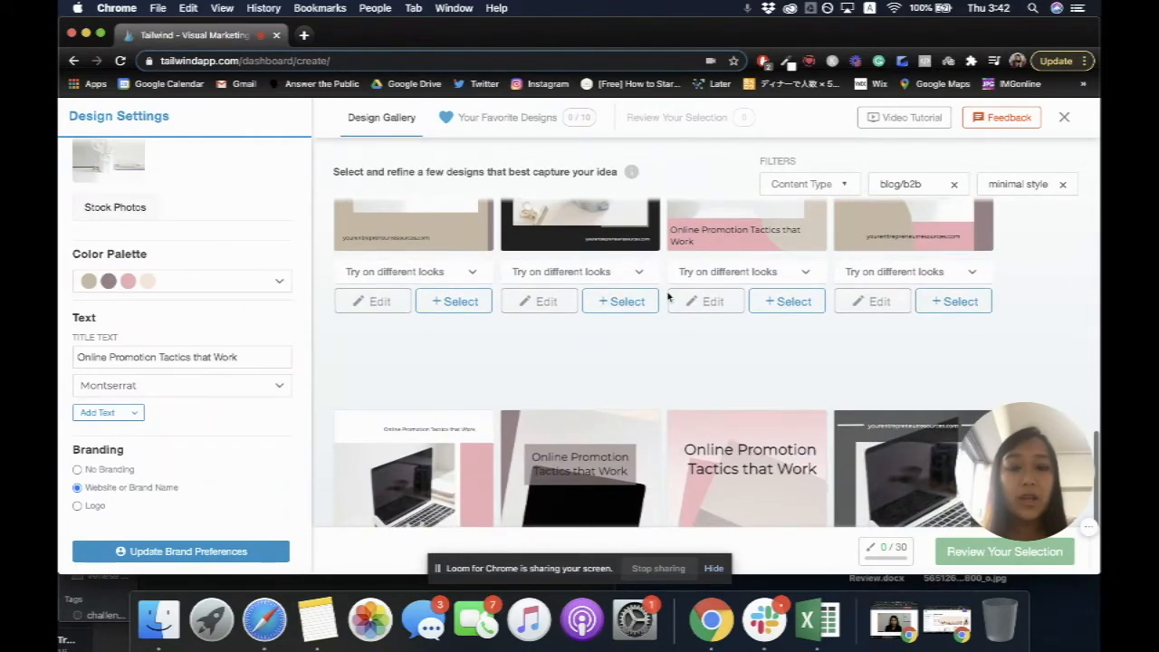
{"action": "scroll", "coordinate": [543, 305], "scroll_direction": "down", "scroll_amount": 1}
{"action": "left_click", "coordinate": [549, 284]}
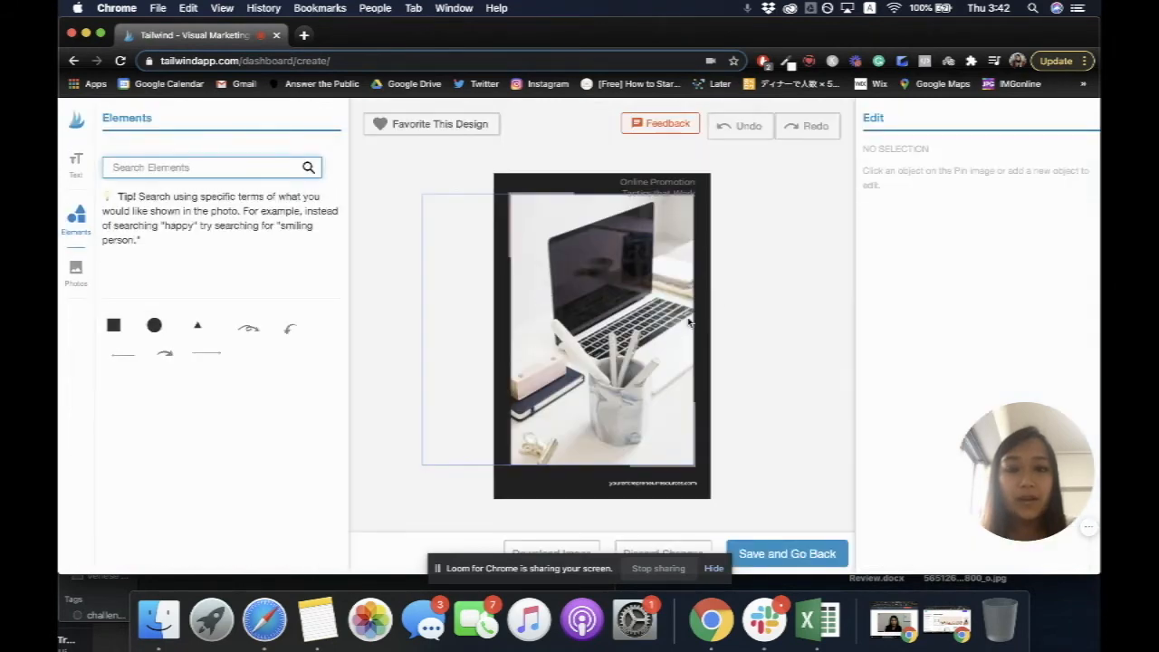
- Open the peach color swatch of the pink and peach laptop design and look through the recently used and preset palettes
{"action": "scroll", "coordinate": [147, 337], "scroll_direction": "down", "scroll_amount": 1}
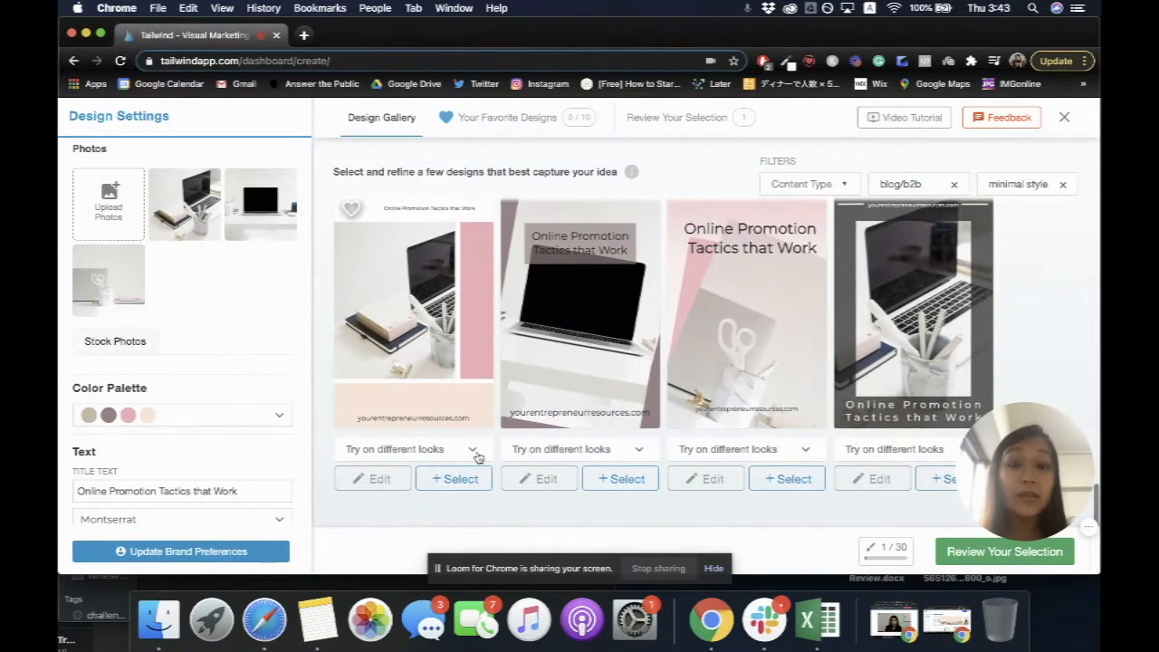
{"action": "left_click", "coordinate": [356, 450]}
{"action": "scroll", "coordinate": [420, 471], "scroll_direction": "down", "scroll_amount": 2}
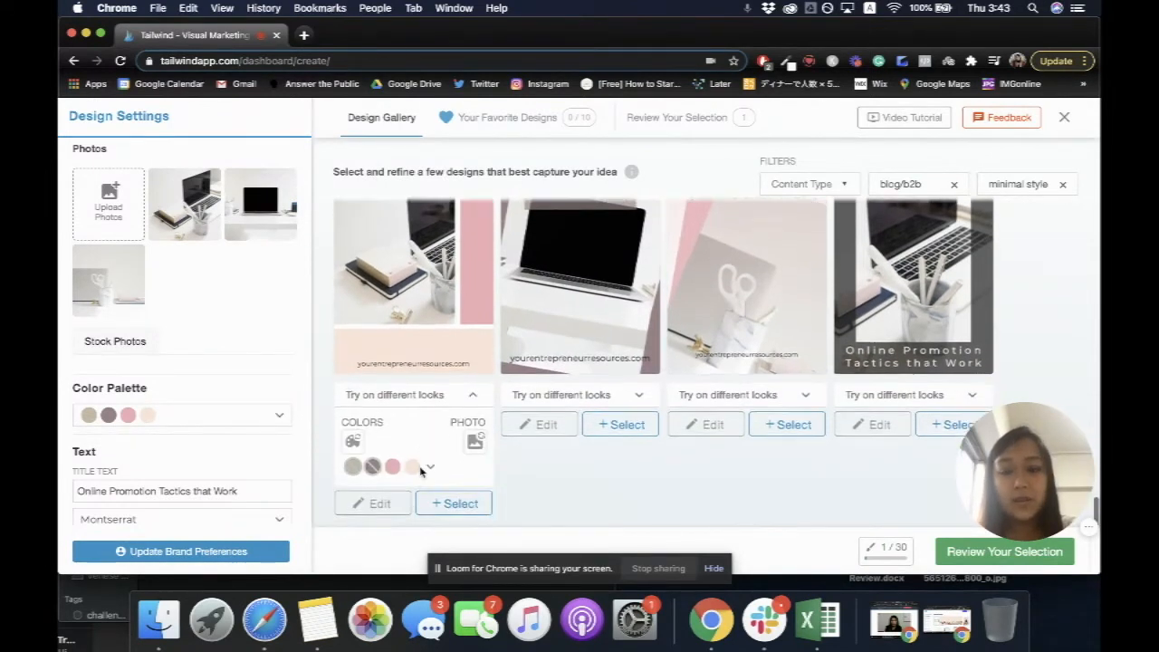
{"action": "left_click", "coordinate": [410, 442]}
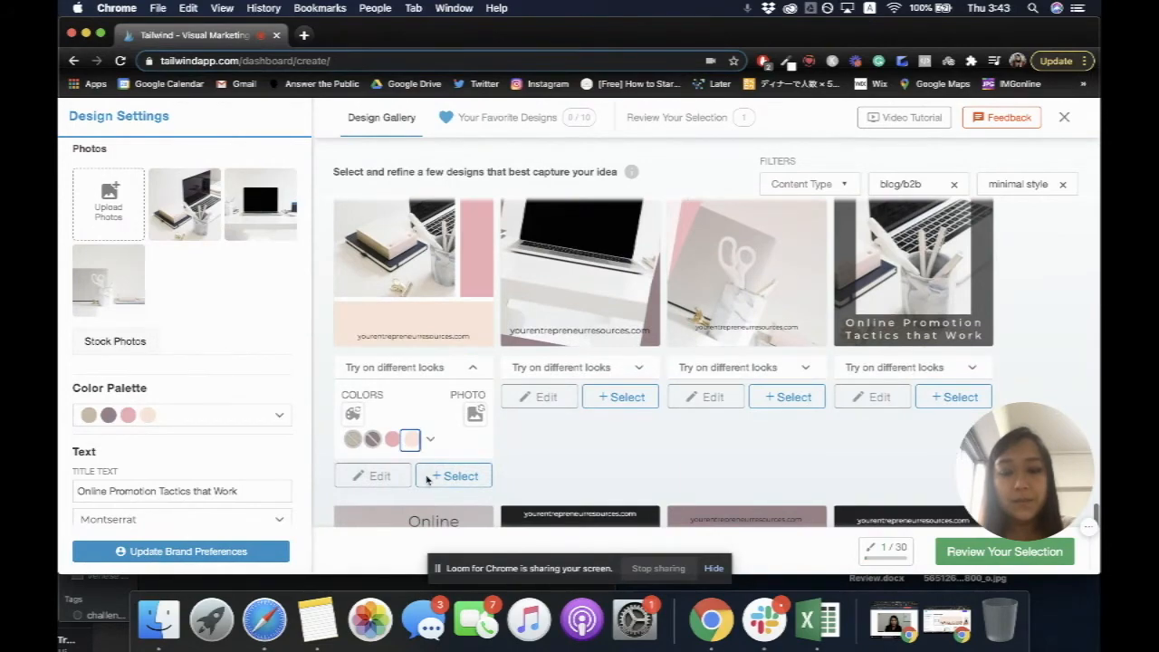
{"action": "scroll", "coordinate": [430, 480], "scroll_direction": "down", "scroll_amount": 1}
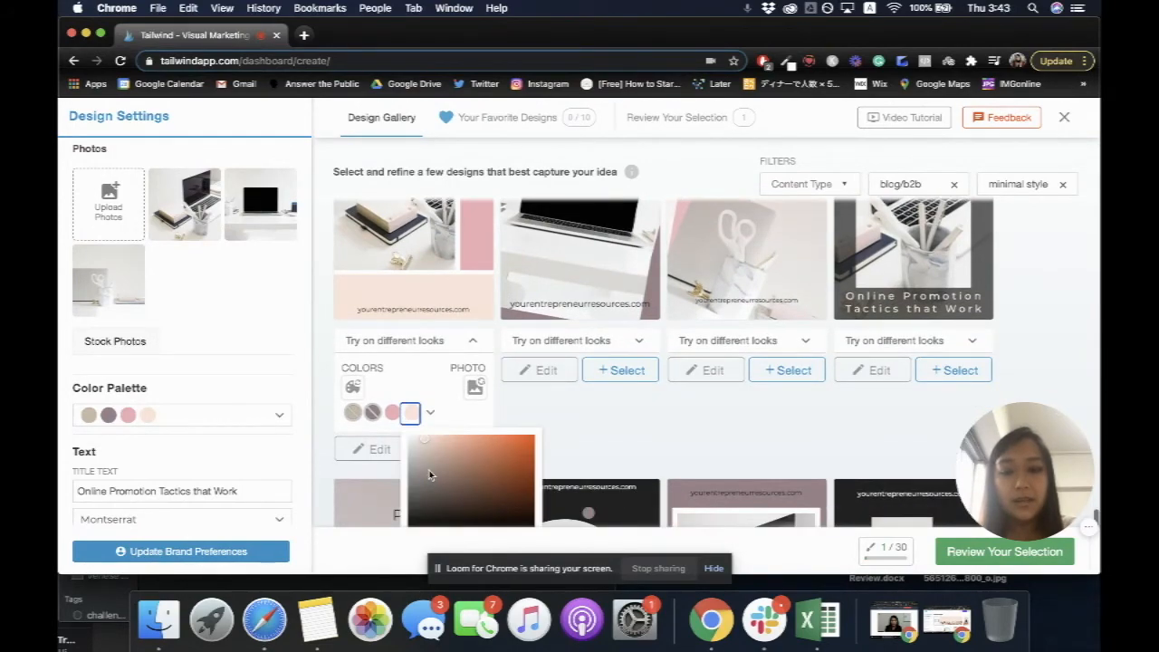
{"action": "scroll", "coordinate": [464, 487], "scroll_direction": "down", "scroll_amount": 3}
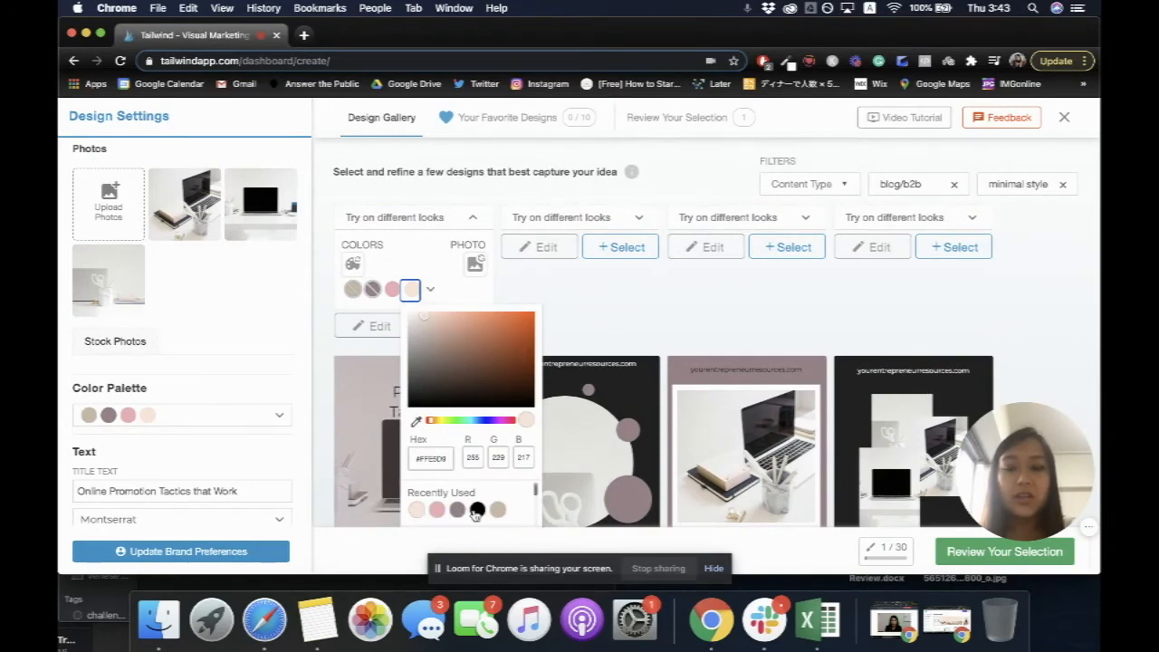
{"action": "scroll", "coordinate": [427, 515], "scroll_direction": "down", "scroll_amount": 3}
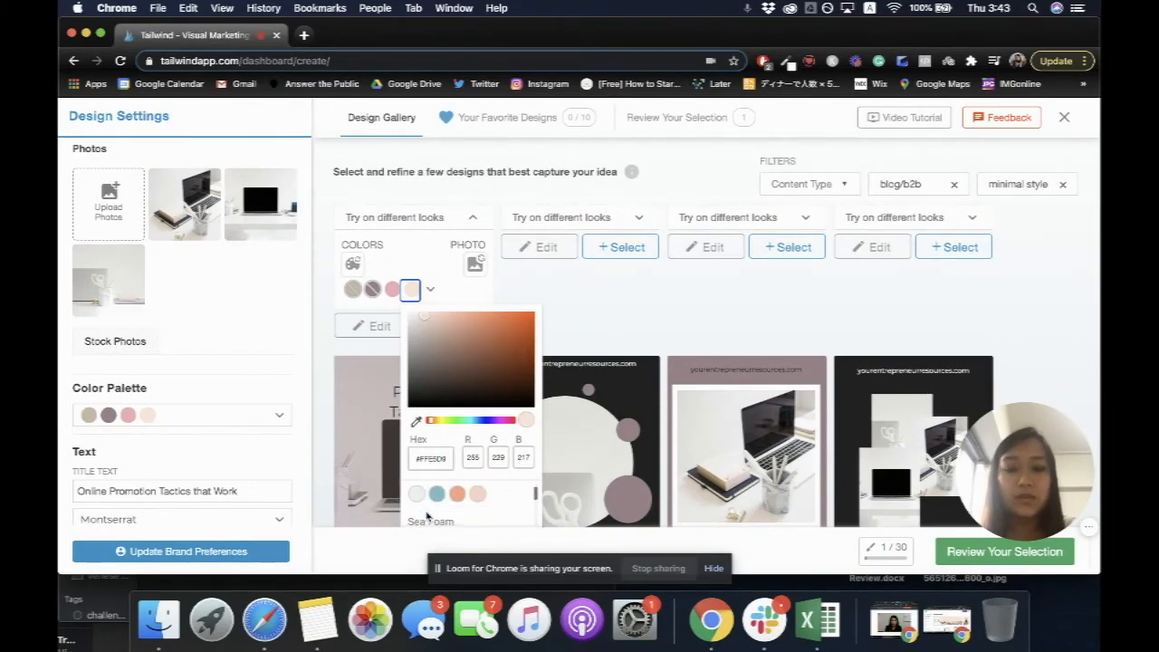
{"action": "scroll", "coordinate": [426, 512], "scroll_direction": "down", "scroll_amount": 5}
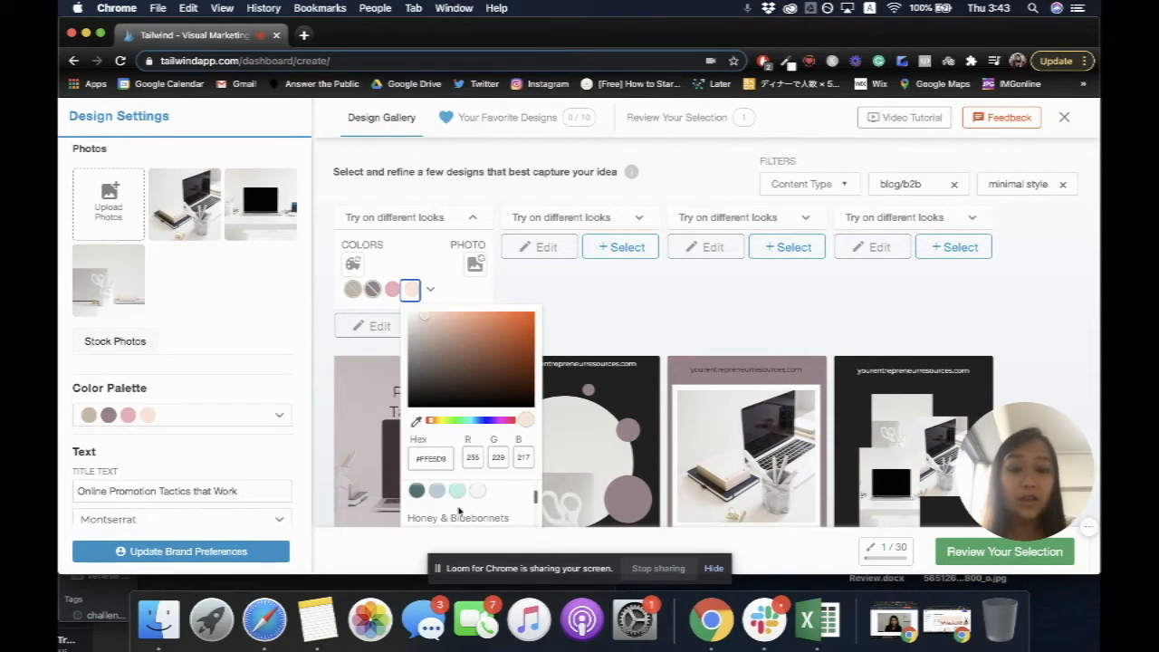
{"action": "scroll", "coordinate": [458, 509], "scroll_direction": "down", "scroll_amount": 2}
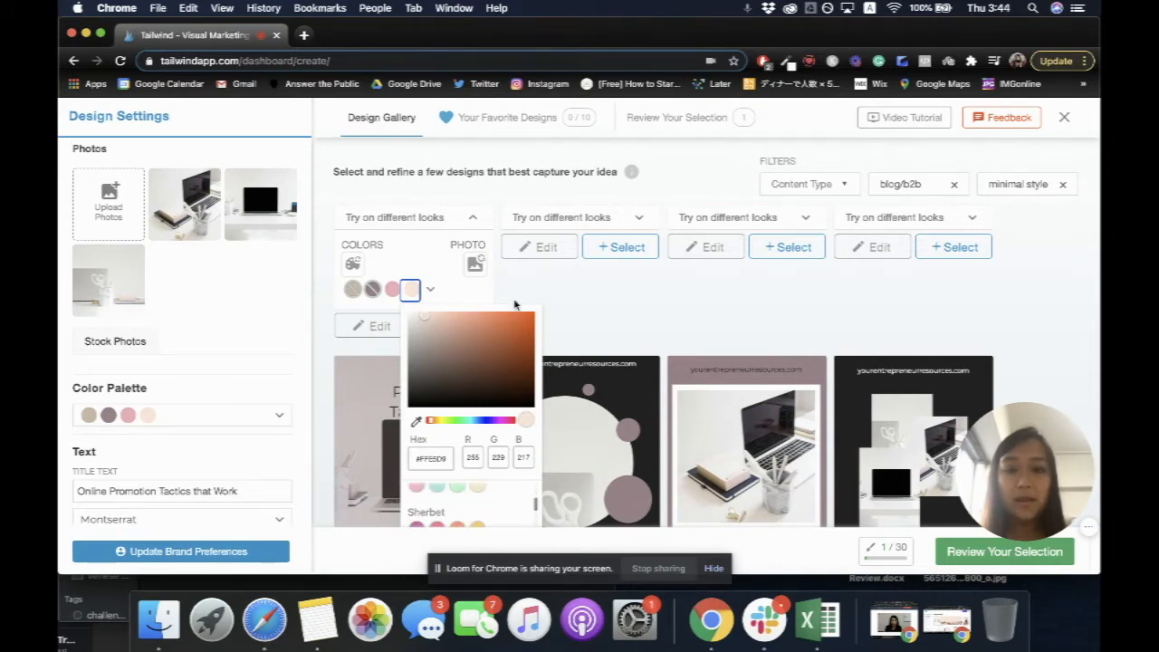
- Swap the photo in the pink and peach design for the uploaded desk photo with the black-screen laptop
{"action": "scroll", "coordinate": [507, 291], "scroll_direction": "up", "scroll_amount": 3}
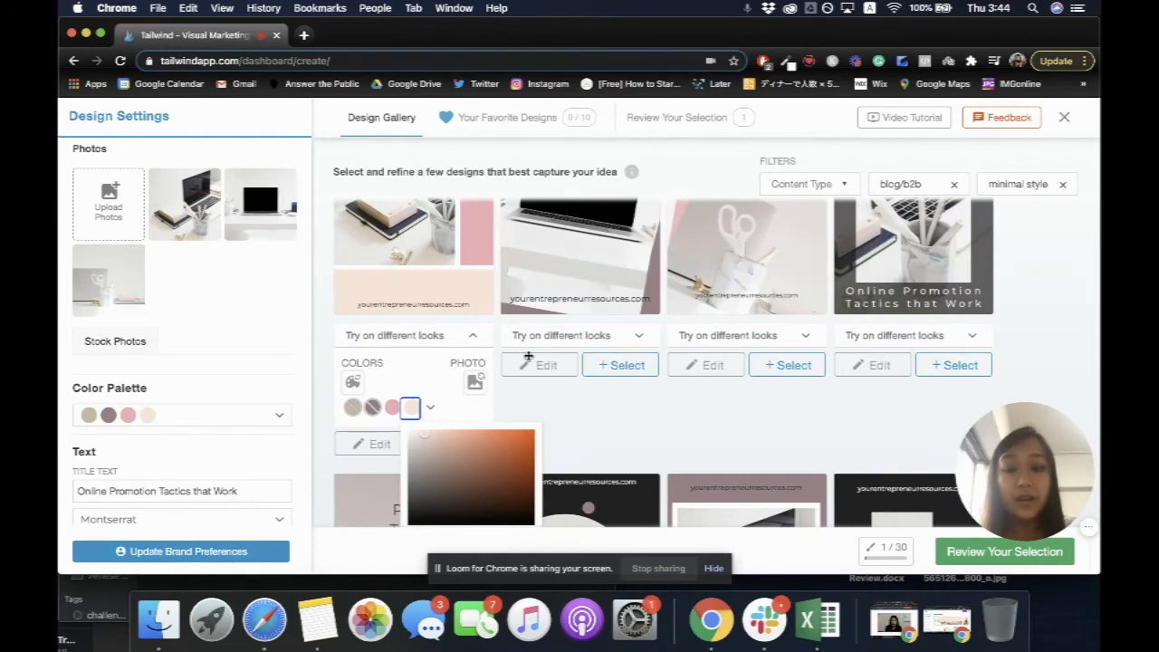
{"action": "scroll", "coordinate": [529, 360], "scroll_direction": "up", "scroll_amount": 3}
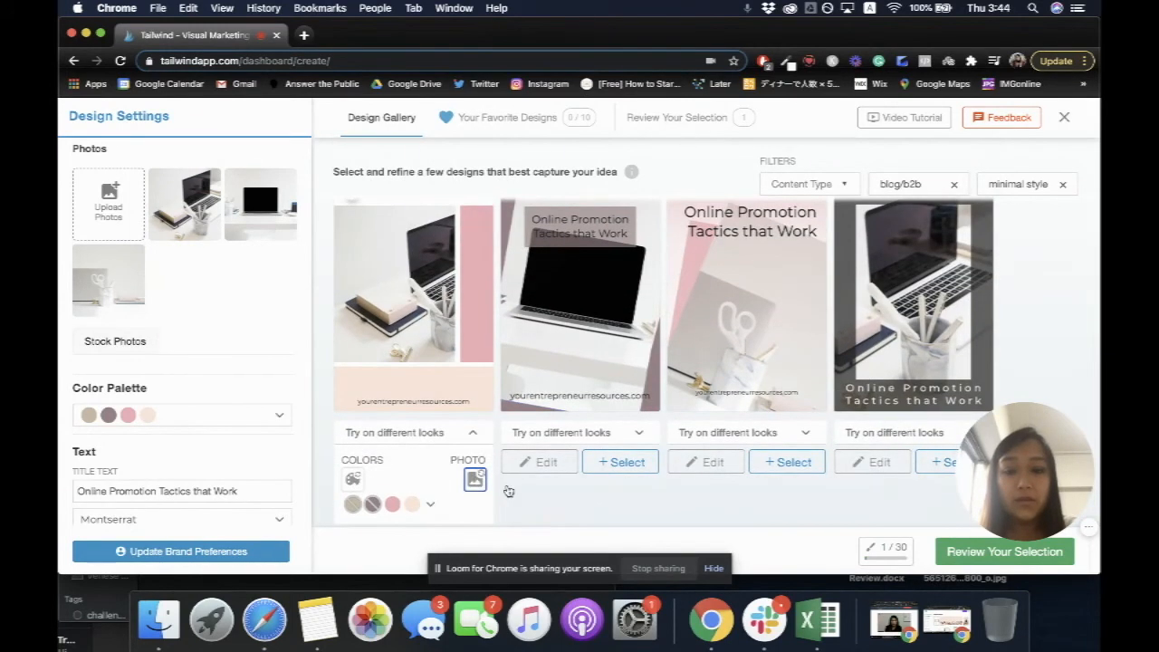
{"action": "scroll", "coordinate": [507, 484], "scroll_direction": "up", "scroll_amount": 1}
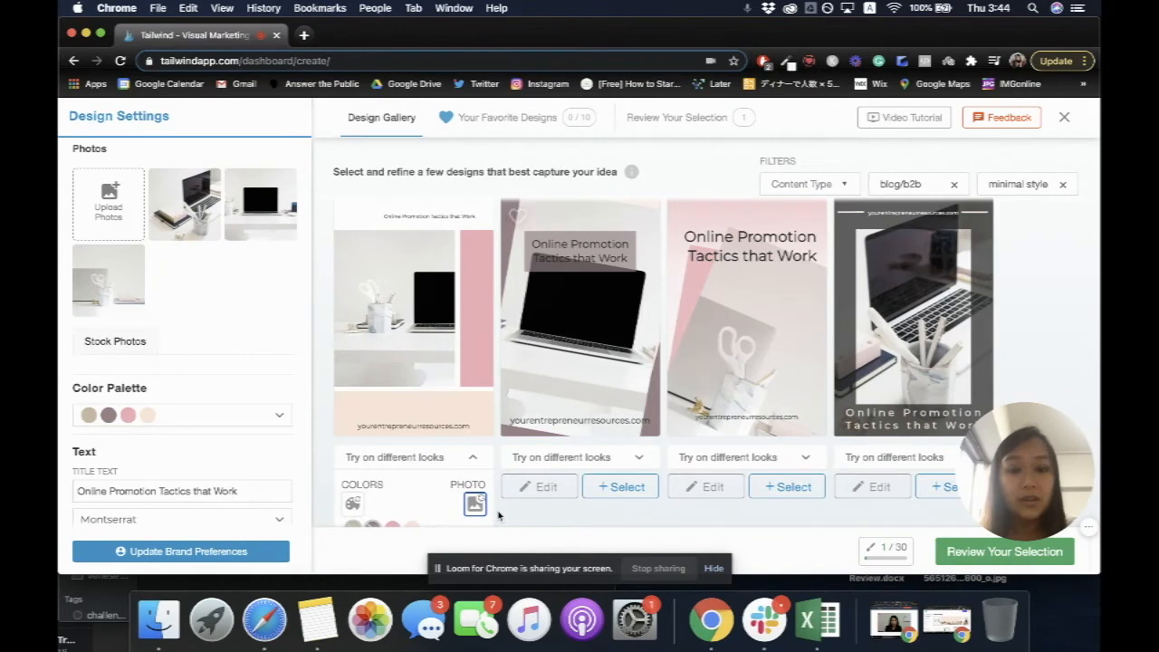
{"action": "scroll", "coordinate": [539, 508], "scroll_direction": "down", "scroll_amount": 1}
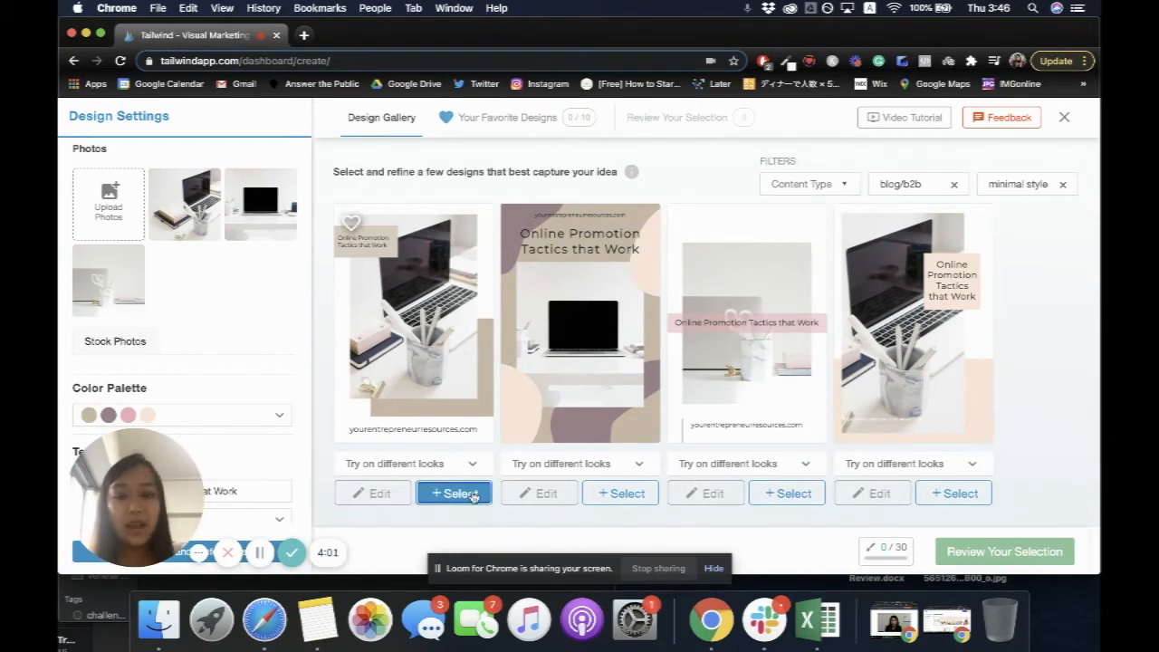
- Select all four designs in the first row of the gallery and open the selection for review
{"action": "left_click", "coordinate": [634, 498]}
{"action": "left_click", "coordinate": [769, 494]}
{"action": "left_click", "coordinate": [953, 494]}
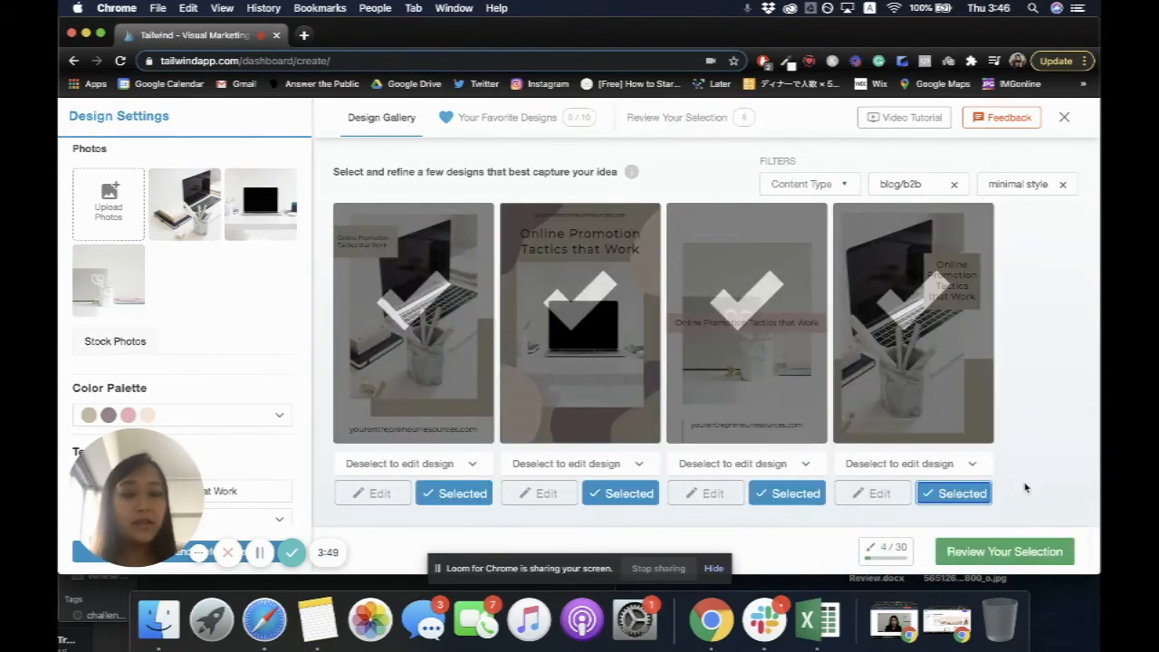
{"action": "left_click", "coordinate": [997, 551]}
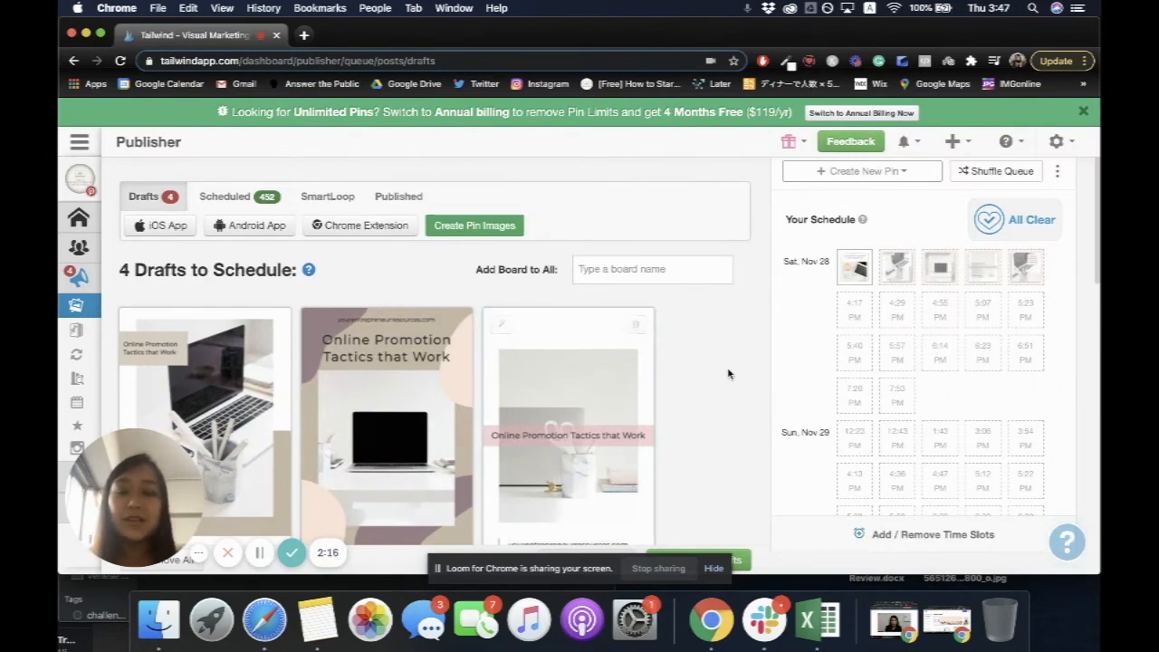
- Examine the draft pins in Publisher, including their board, title, description, social sharing, Tribes, SmartLoop and queue options
{"action": "scroll", "coordinate": [716, 312], "scroll_direction": "down", "scroll_amount": 3}
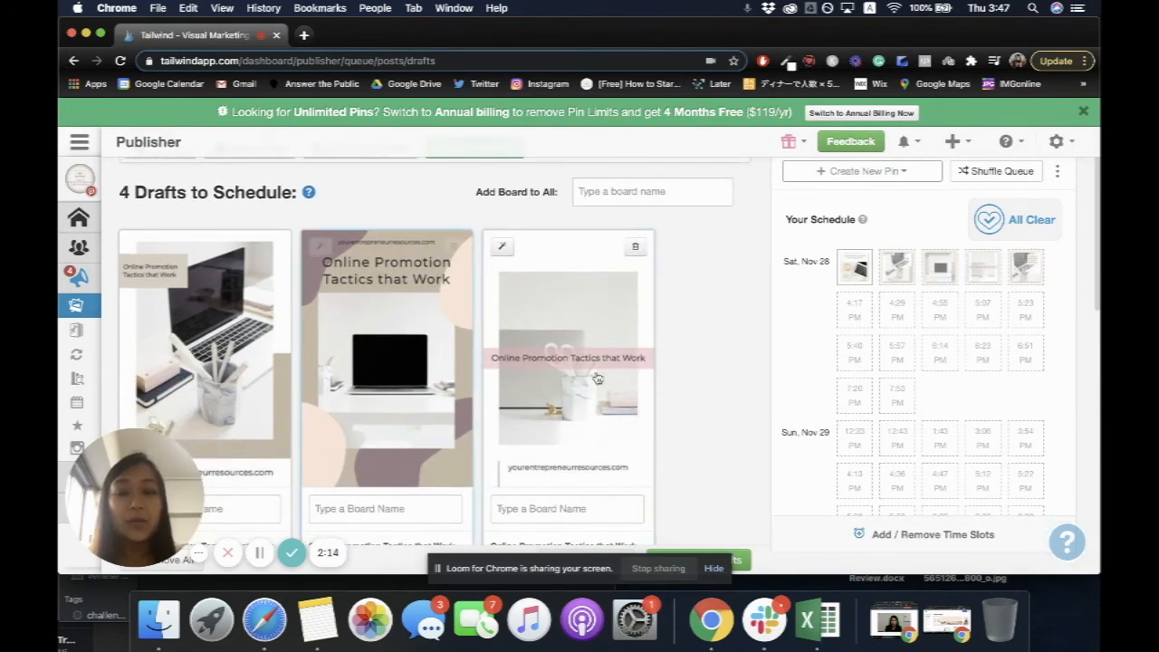
{"action": "scroll", "coordinate": [708, 415], "scroll_direction": "down", "scroll_amount": 3}
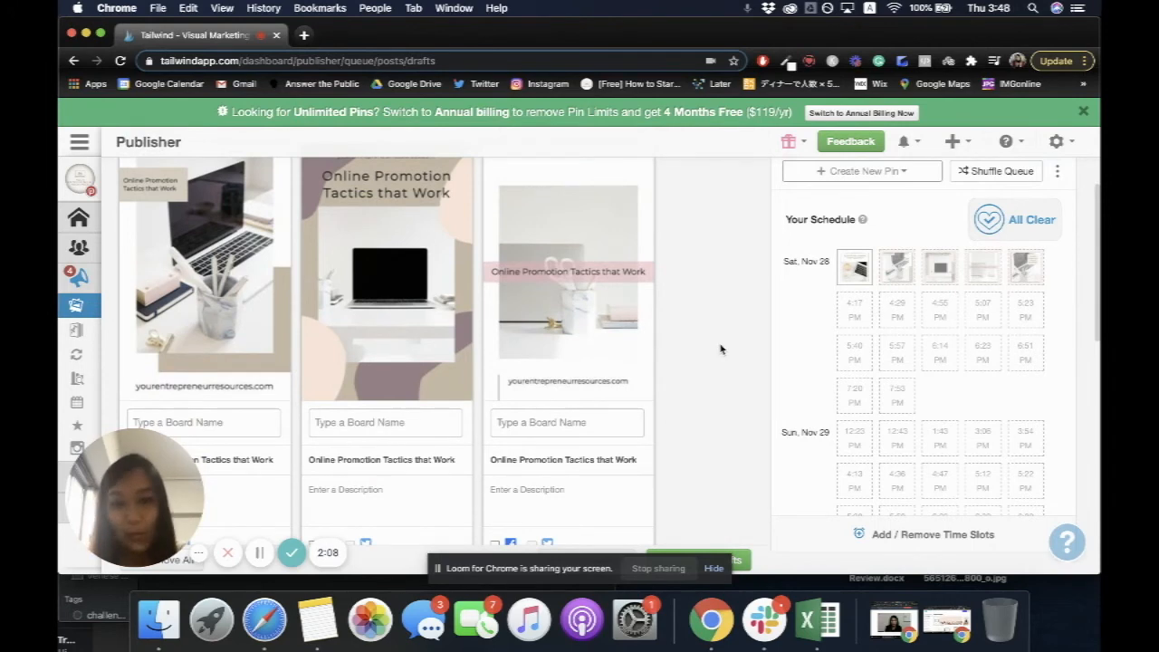
{"action": "scroll", "coordinate": [712, 356], "scroll_direction": "down", "scroll_amount": 4}
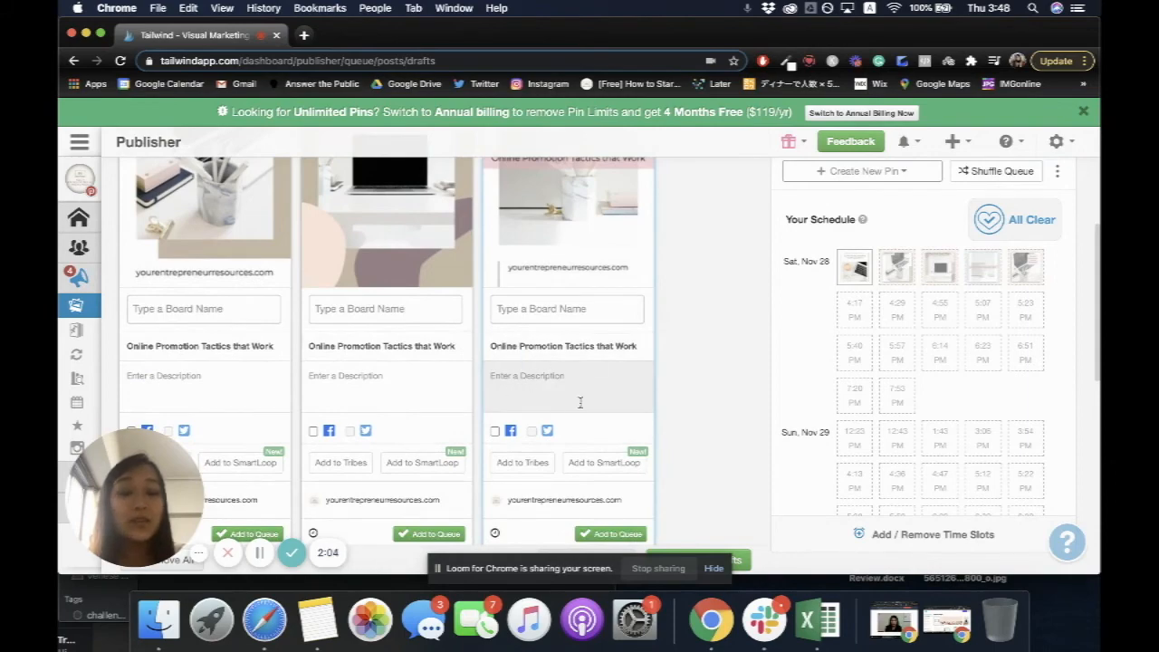
{"action": "scroll", "coordinate": [581, 402], "scroll_direction": "down", "scroll_amount": 1}
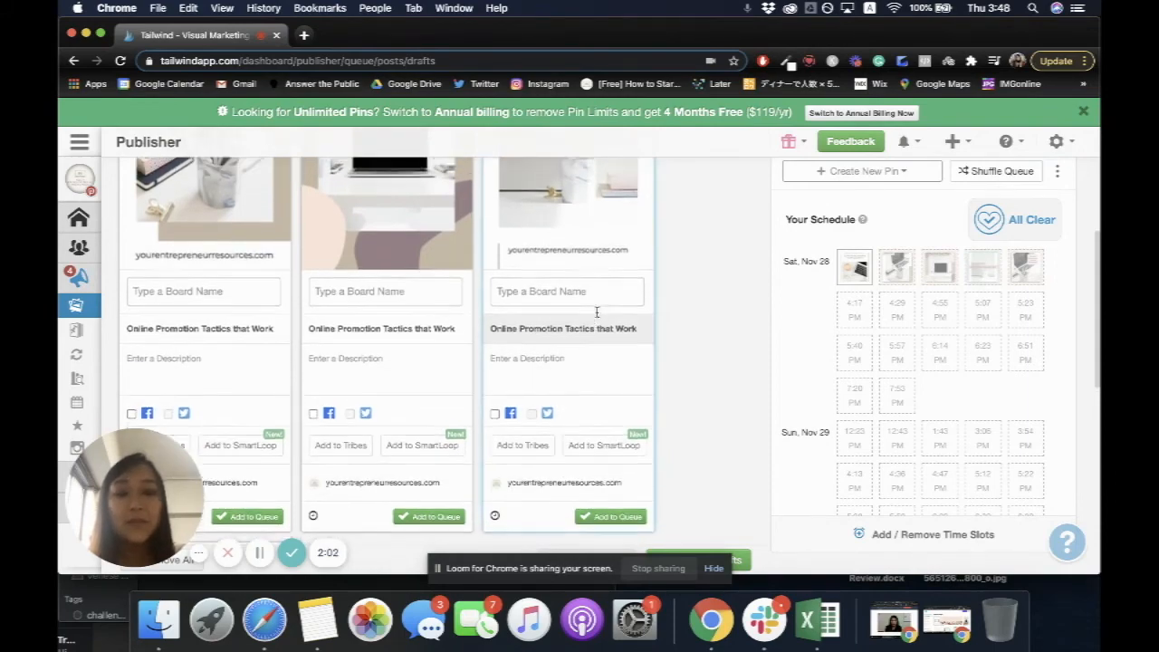
{"action": "scroll", "coordinate": [589, 326], "scroll_direction": "up", "scroll_amount": 3}
{"action": "scroll", "coordinate": [579, 344], "scroll_direction": "up", "scroll_amount": 6}
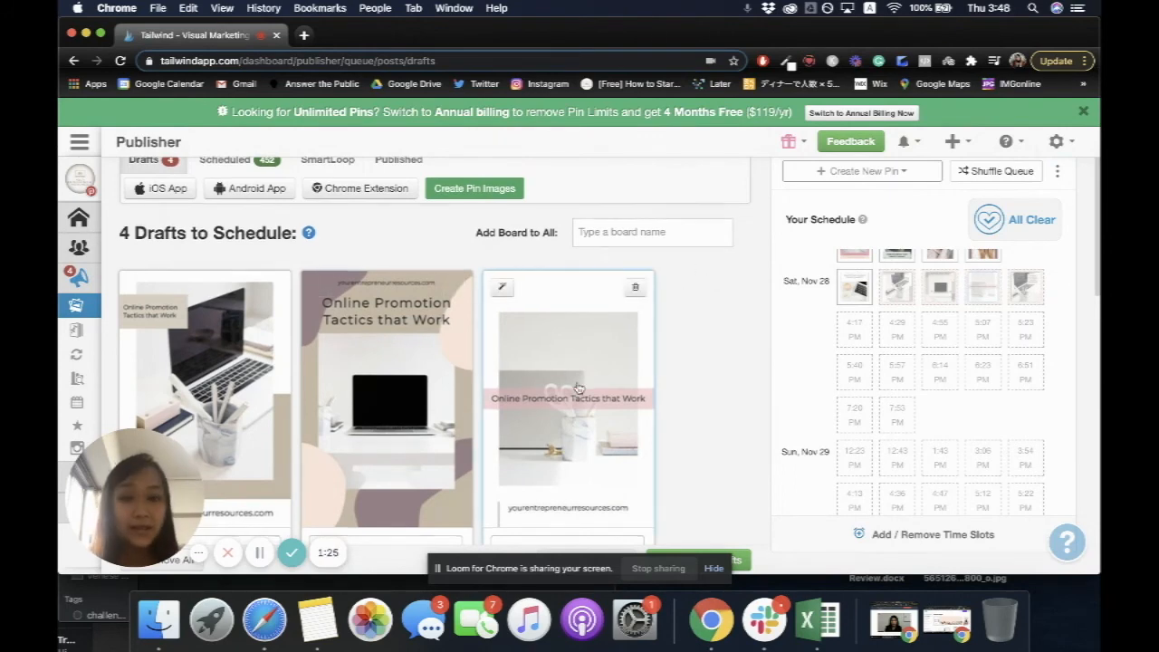
{"action": "scroll", "coordinate": [578, 387], "scroll_direction": "down", "scroll_amount": 3}
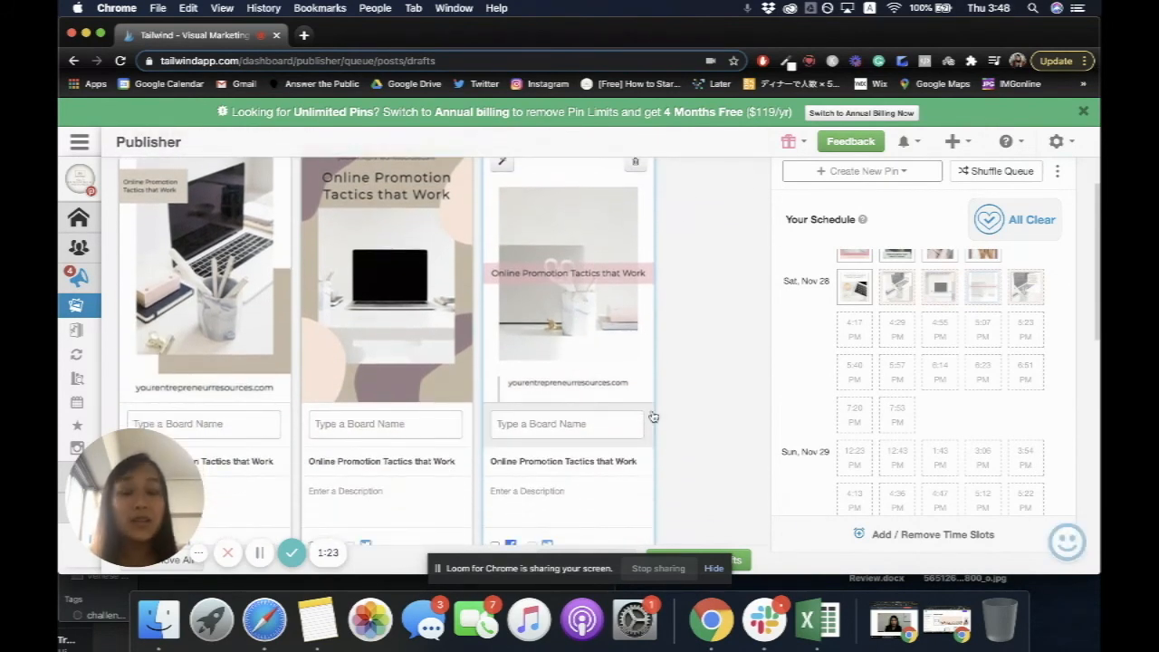
{"action": "scroll", "coordinate": [653, 416], "scroll_direction": "down", "scroll_amount": 1}
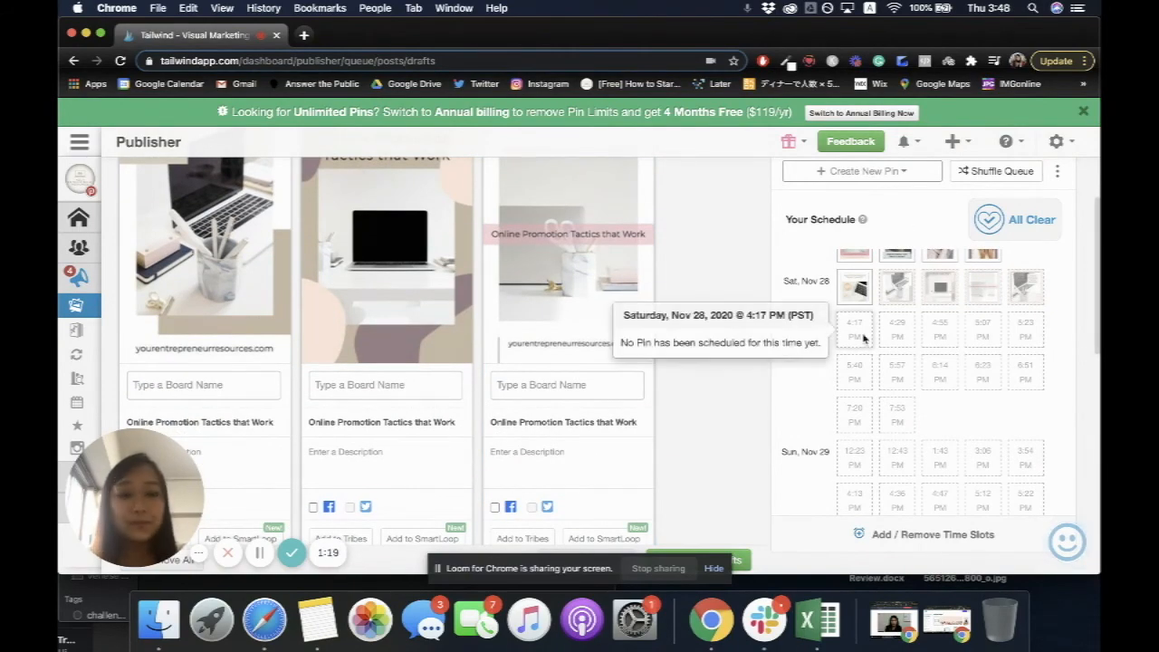
- Shuffle the queue of scheduled pins, confirm it, and check the rearranged schedule
{"action": "scroll", "coordinate": [861, 336], "scroll_direction": "up", "scroll_amount": 10}
{"action": "scroll", "coordinate": [863, 338], "scroll_direction": "up", "scroll_amount": 5}
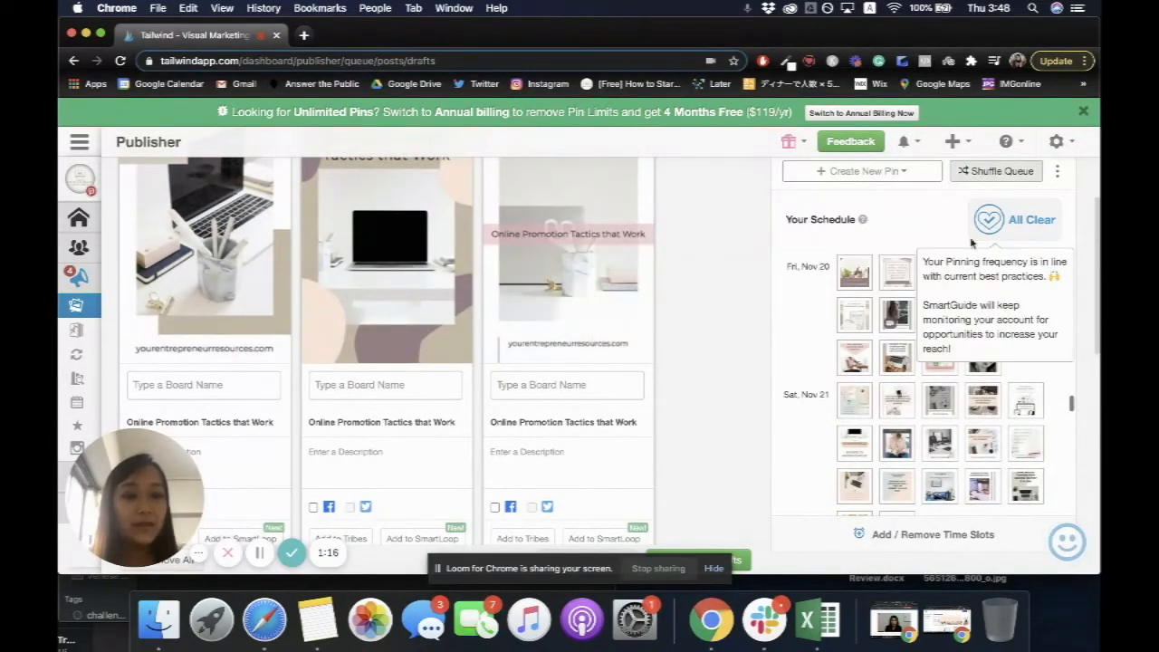
{"action": "left_click", "coordinate": [1000, 173]}
{"action": "left_click", "coordinate": [675, 317]}
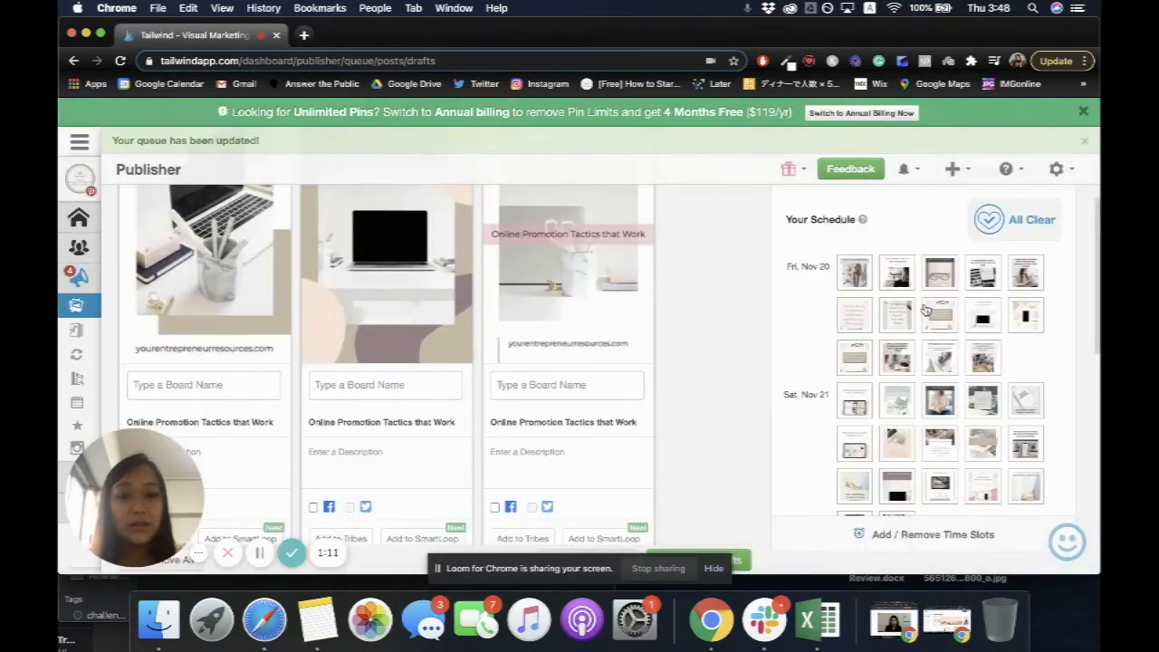
{"action": "scroll", "coordinate": [802, 334], "scroll_direction": "up", "scroll_amount": 3}
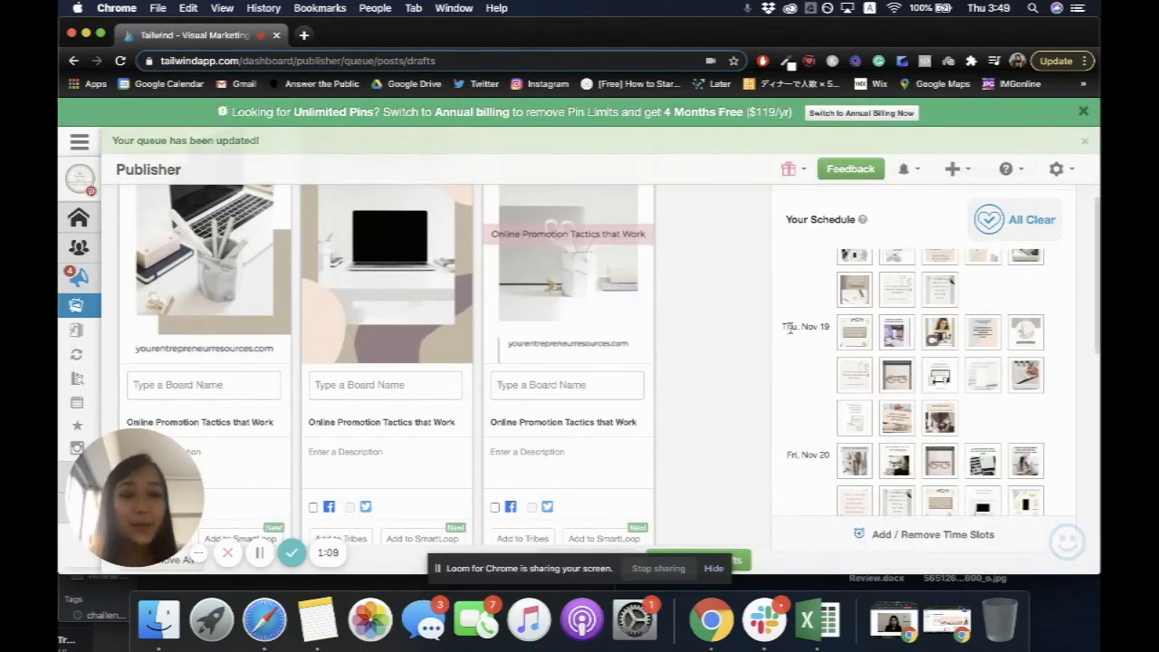